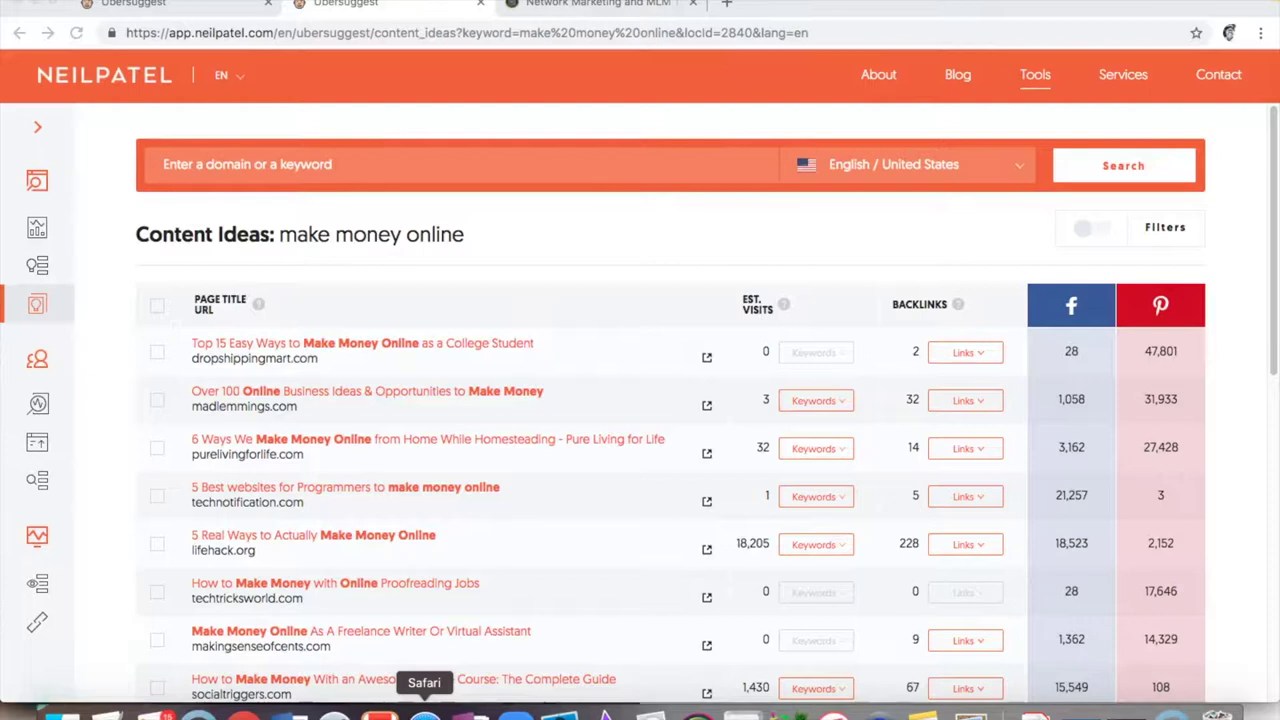
Examine the content ideas for "make money online", comparing page titles, estimated visits, backlinks and social shares.
scroll(557, 560, down, 5)
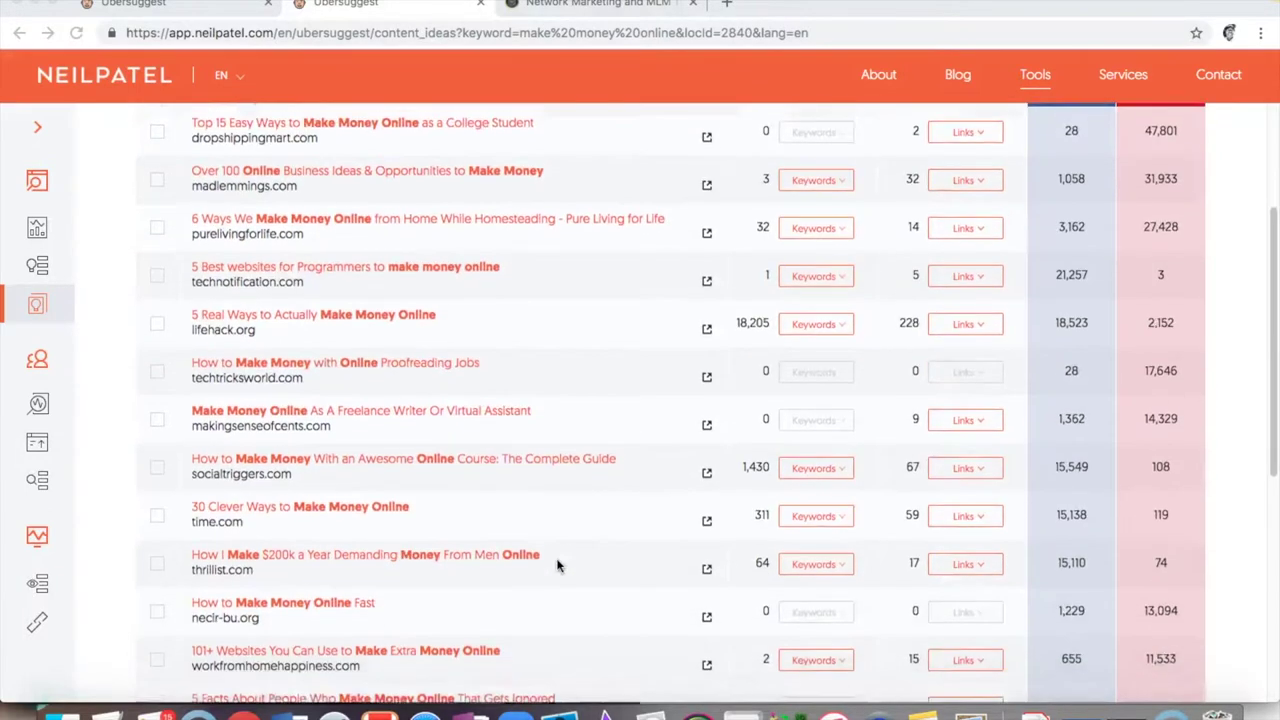
scroll(557, 566, up, 5)
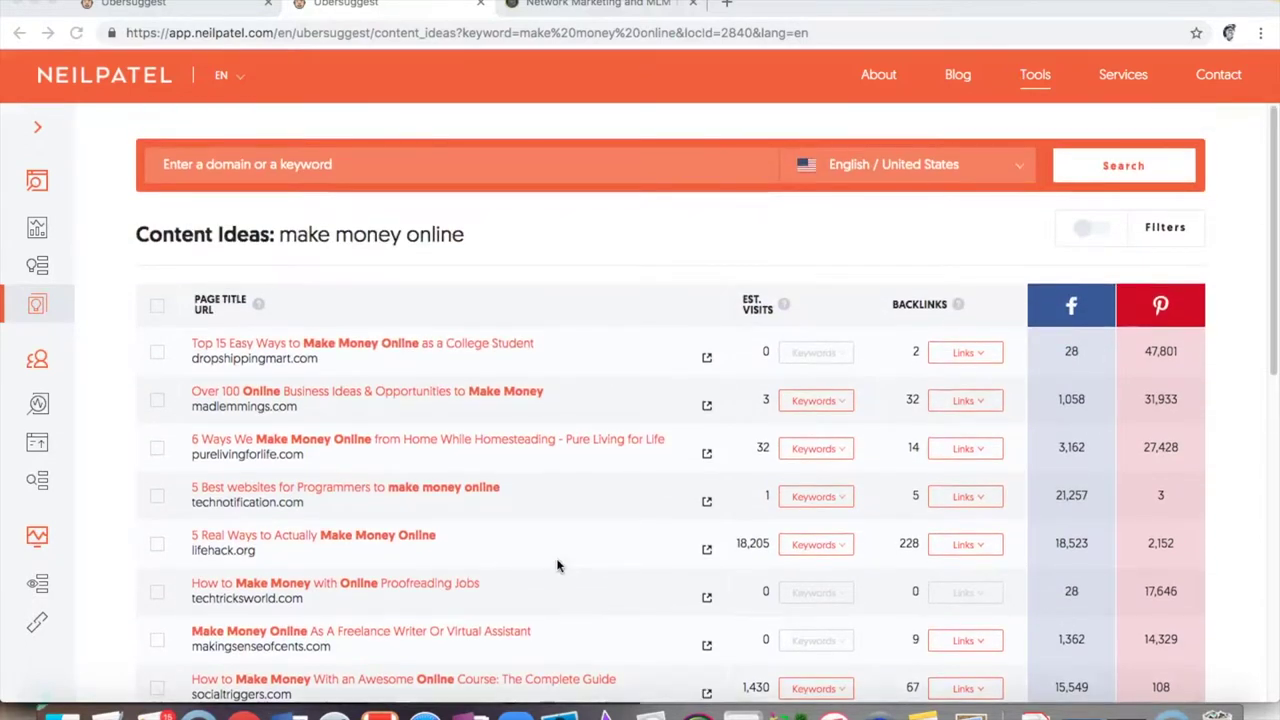
scroll(694, 286, down, 5)
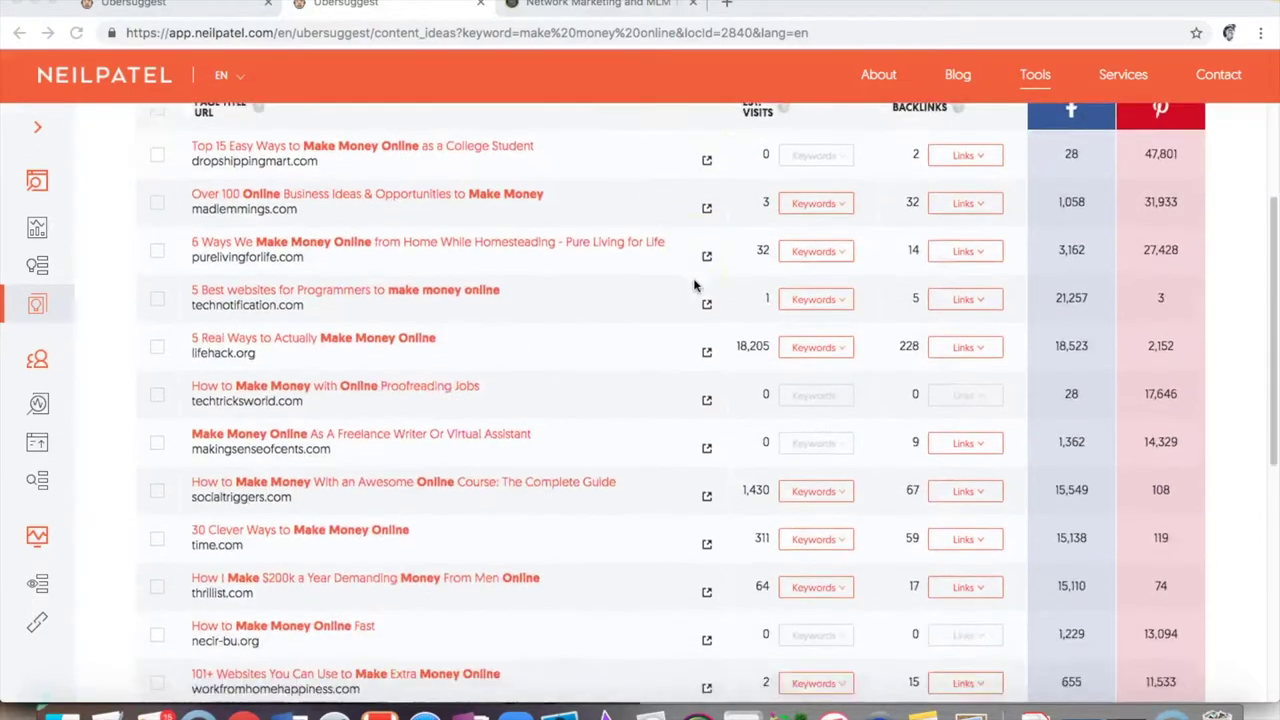
scroll(694, 286, down, 3)
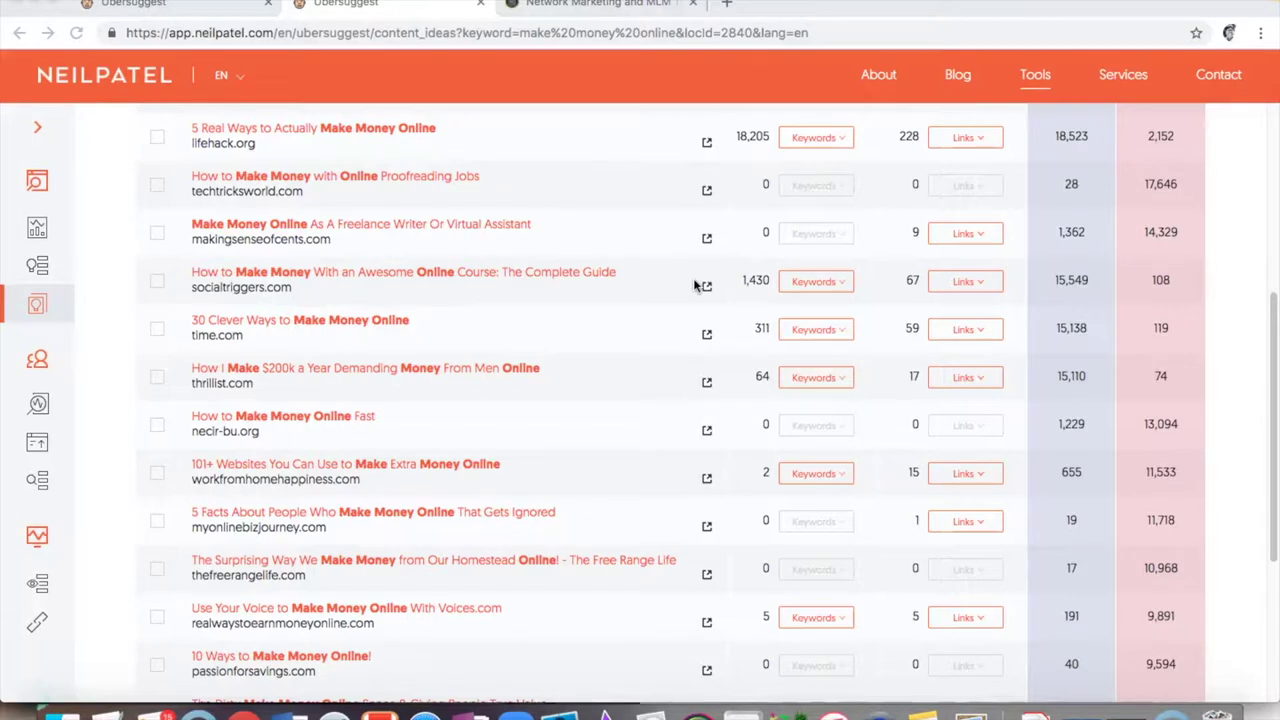
scroll(694, 284, down, 5)
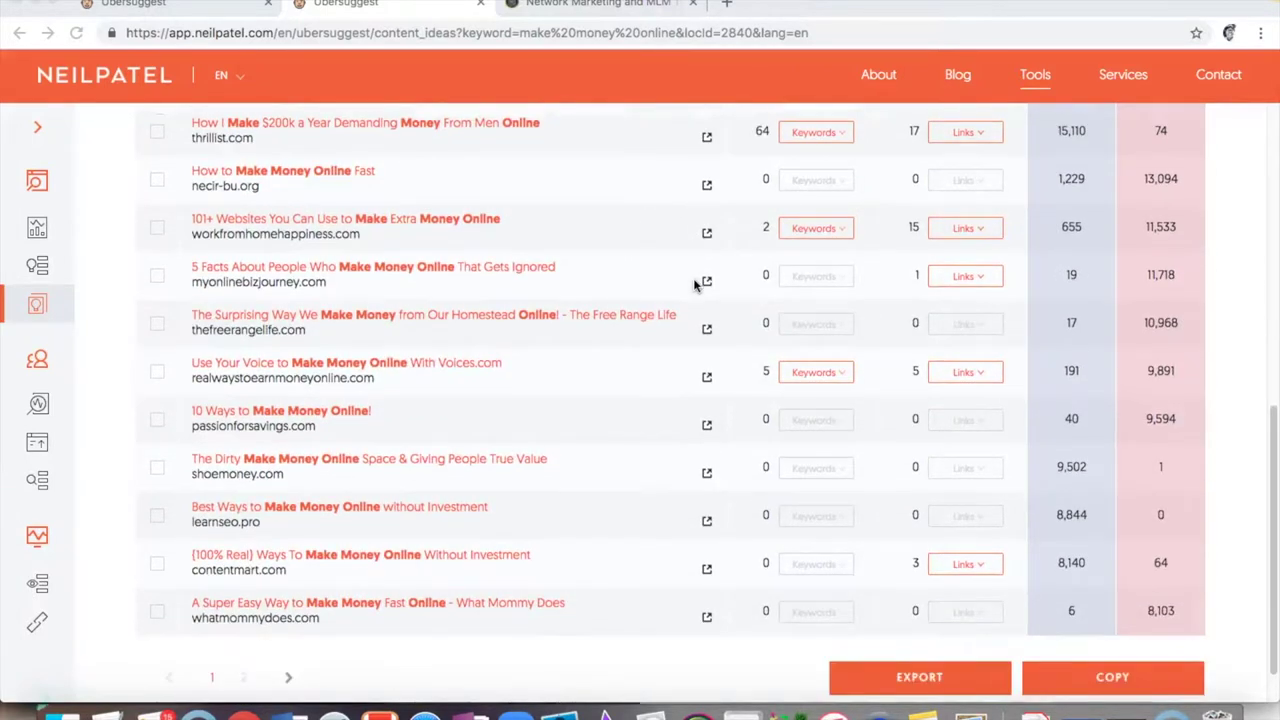
scroll(694, 284, down, 1)
scroll(694, 284, up, 3)
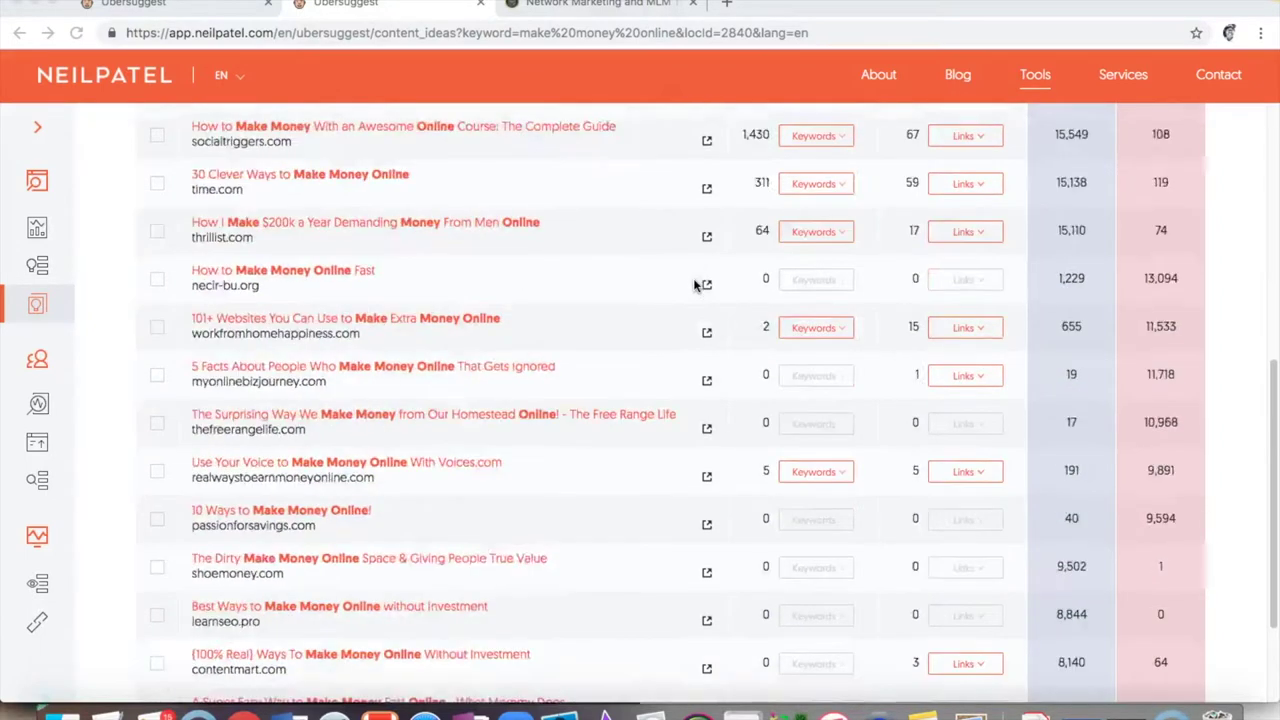
scroll(694, 284, up, 10)
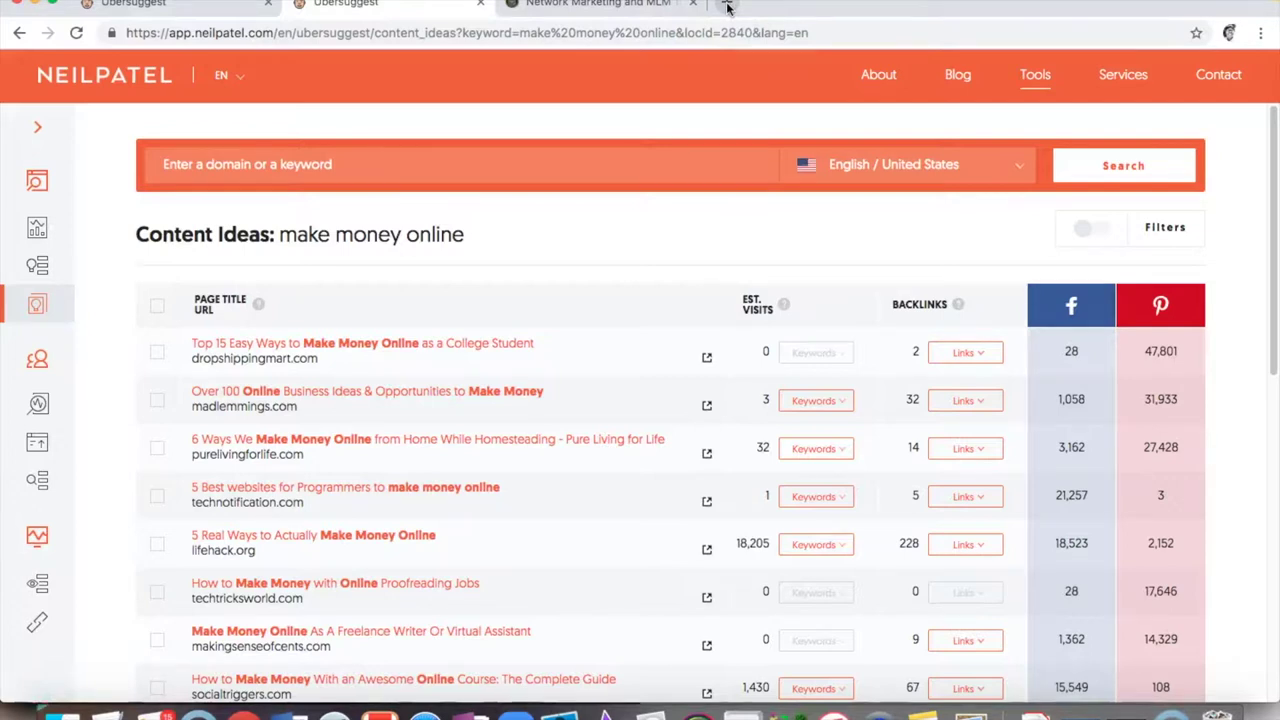
Open two blank browser tabs and return to the Ubersuggest tab with keyword ideas for "make money online".
click(727, 7)
click(727, 7)
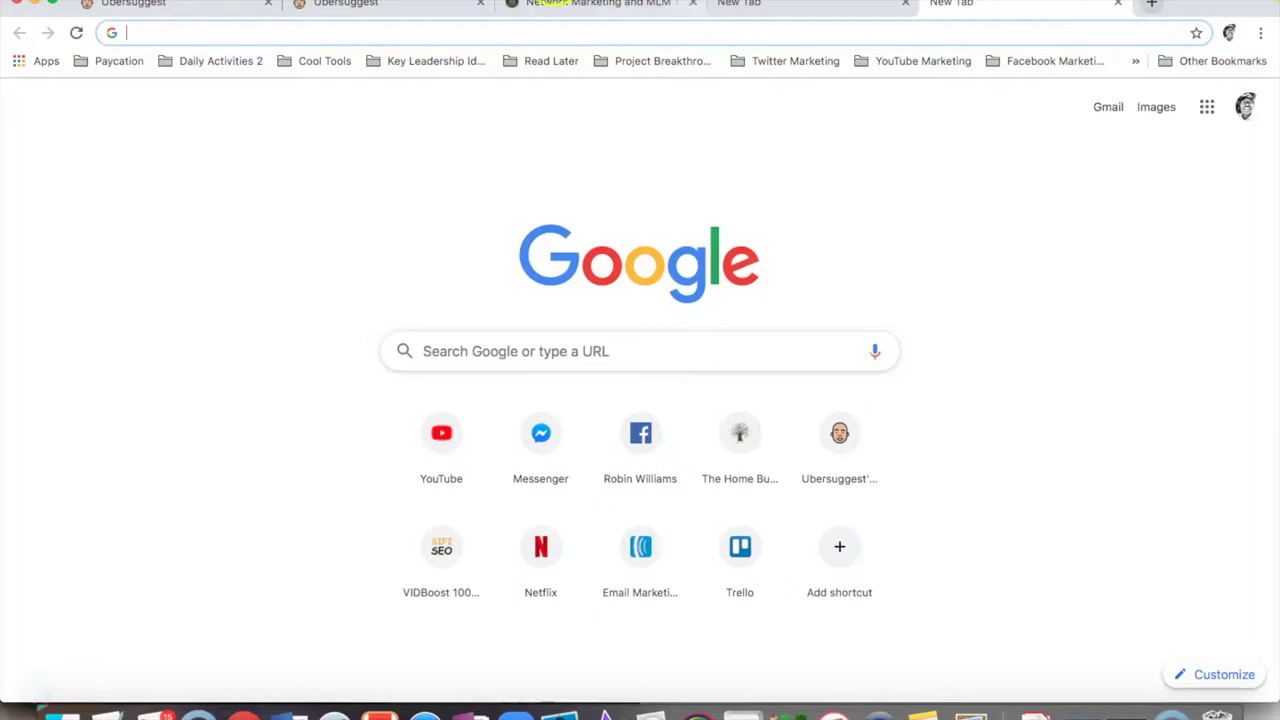
click(190, 12)
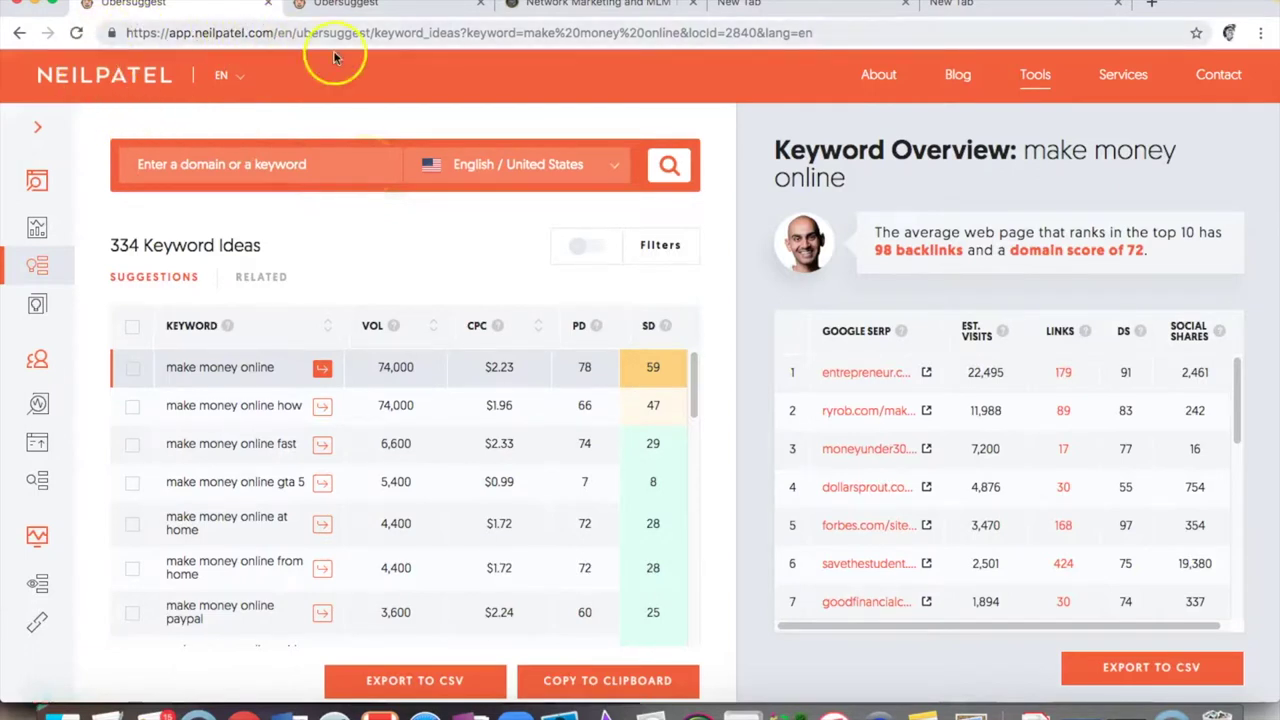
Load the Ubersuggest home page by going to ubersuggest.com in the current tab.
click(362, 33)
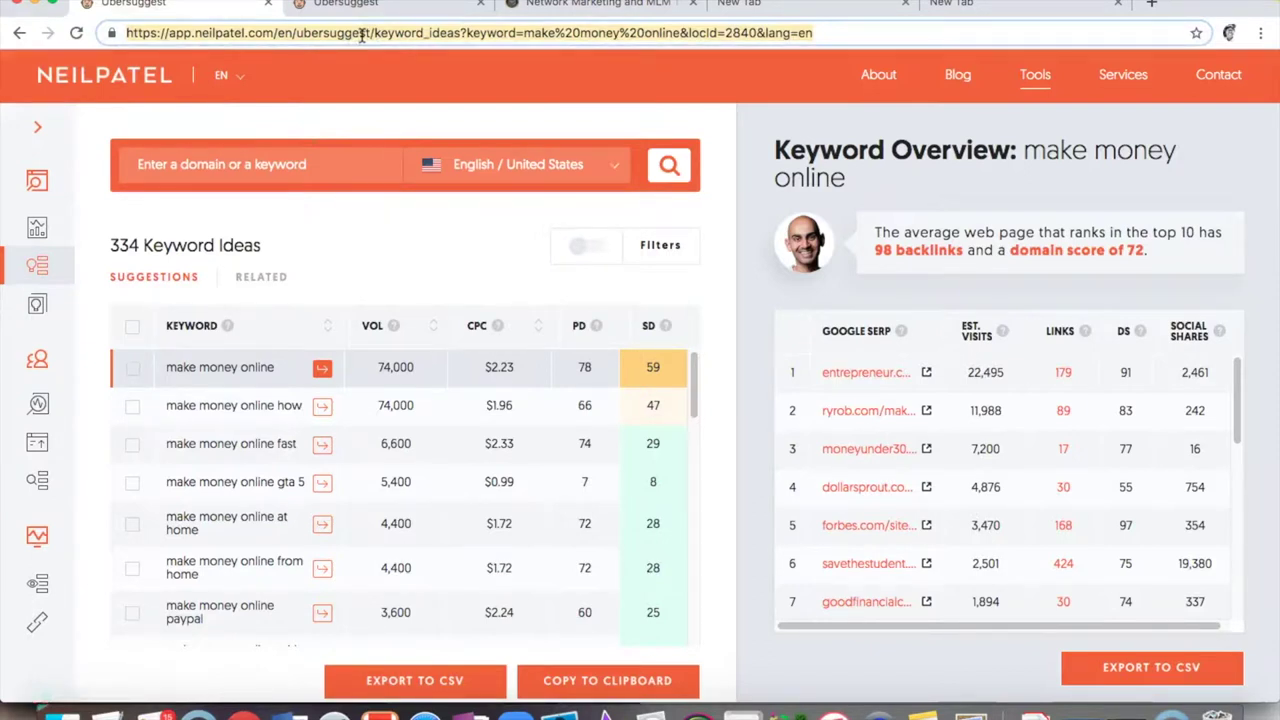
text(ub)
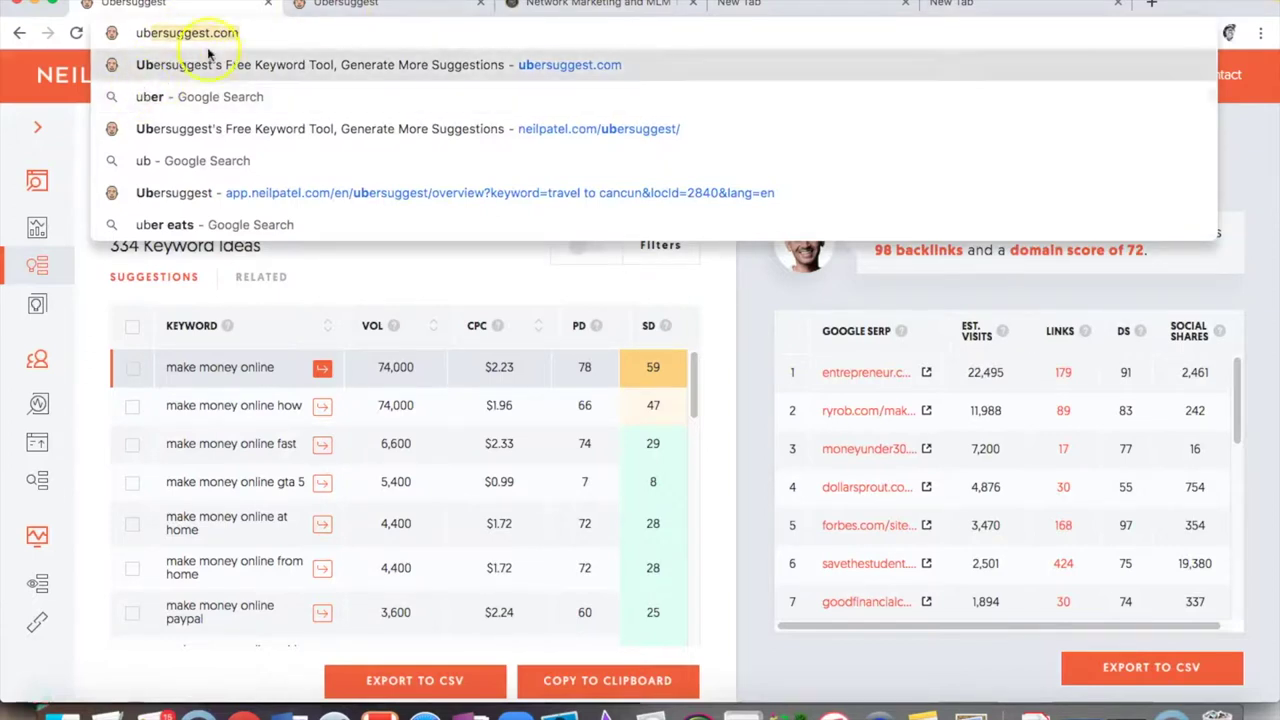
click(259, 33)
key(Return)
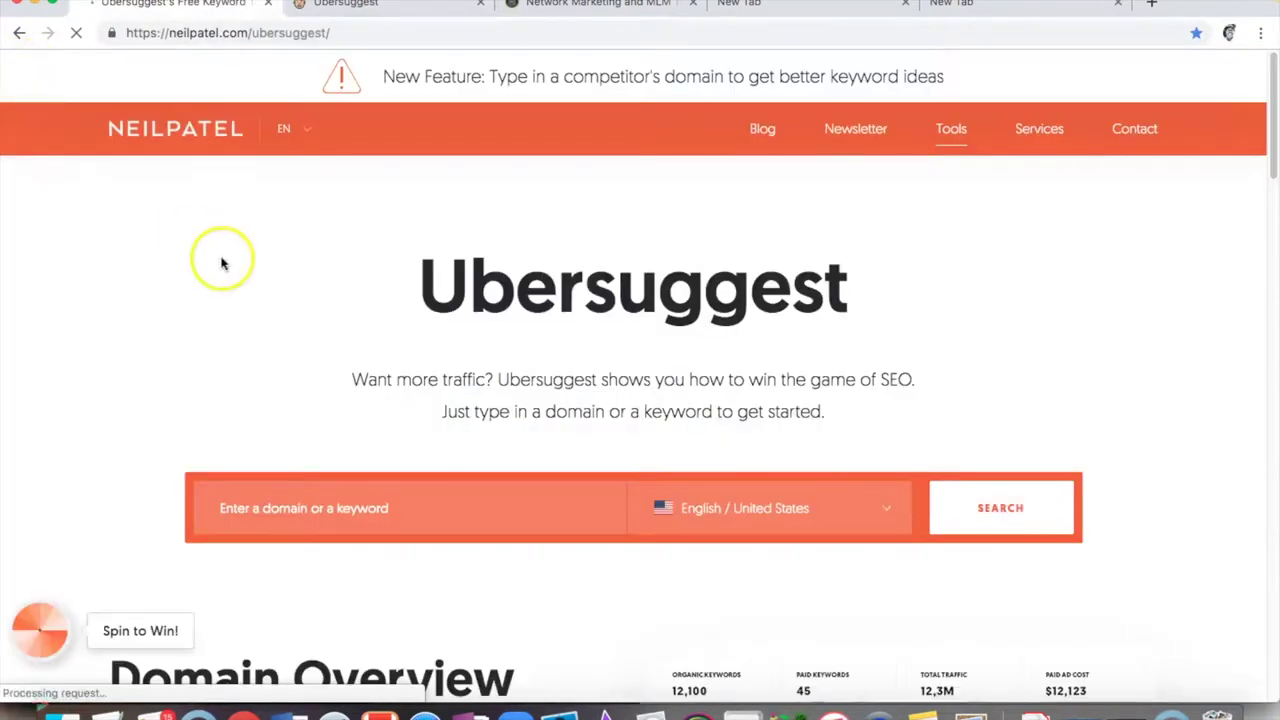
Review the feature sections of the Ubersuggest home page, such as Domain Overview and Keyword Suggestions, and return to the keyword ideas page.
scroll(411, 440, down, 2)
scroll(411, 441, down, 3)
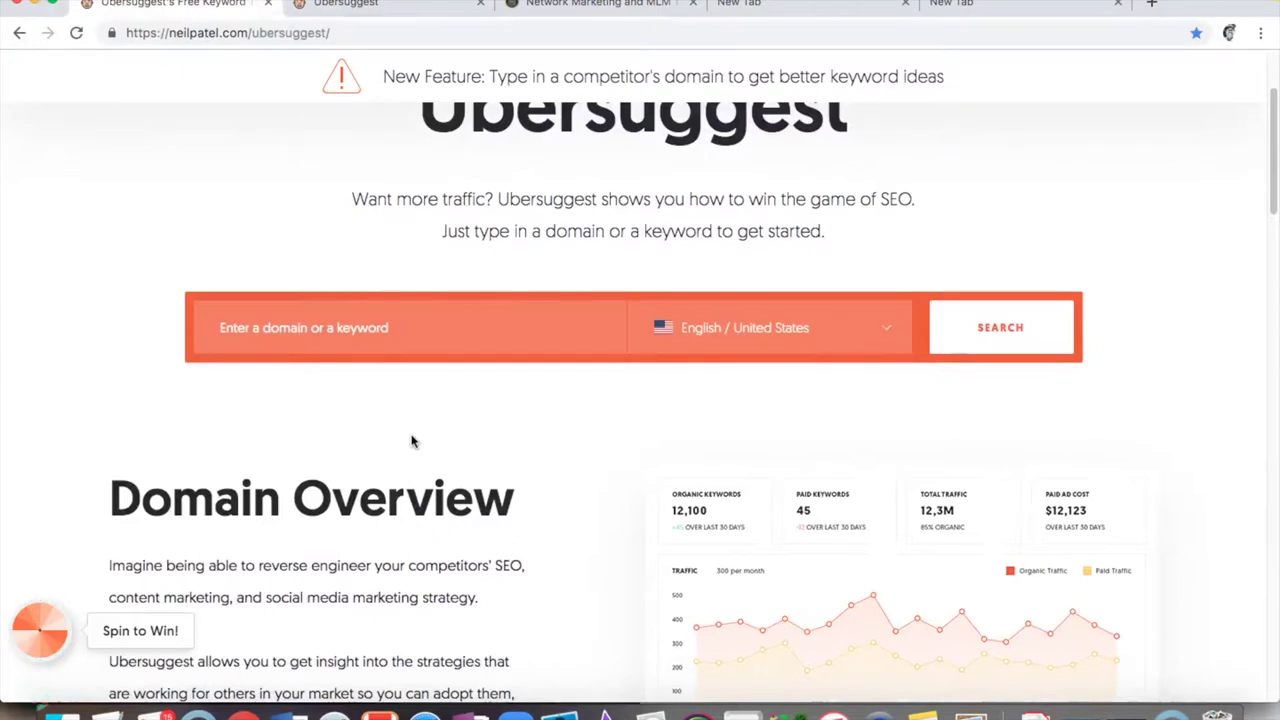
scroll(411, 441, down, 2)
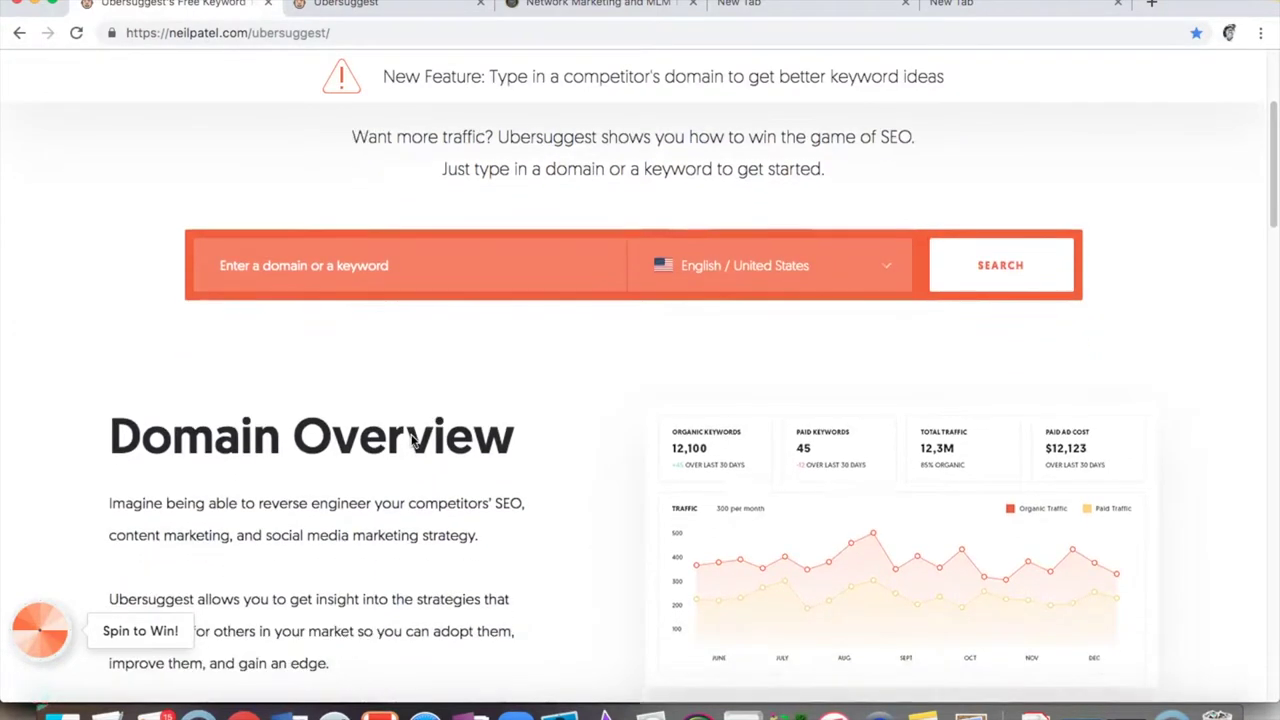
scroll(411, 440, down, 6)
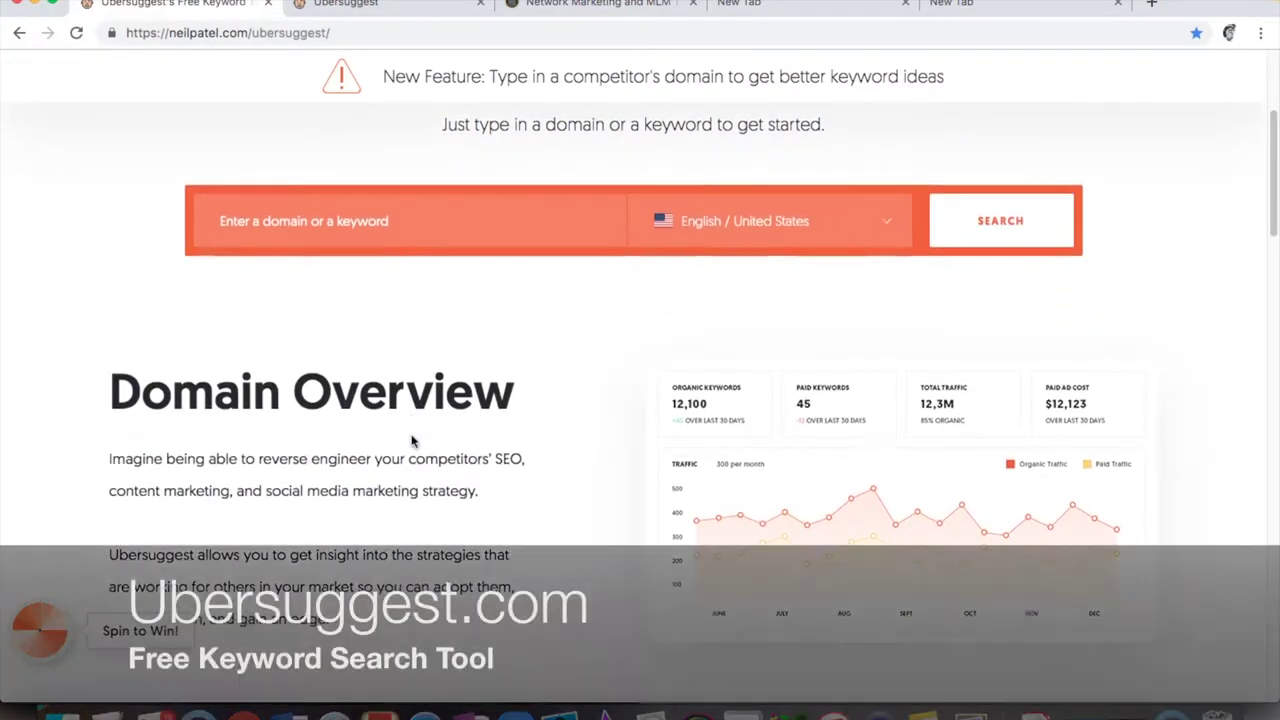
scroll(411, 441, down, 20)
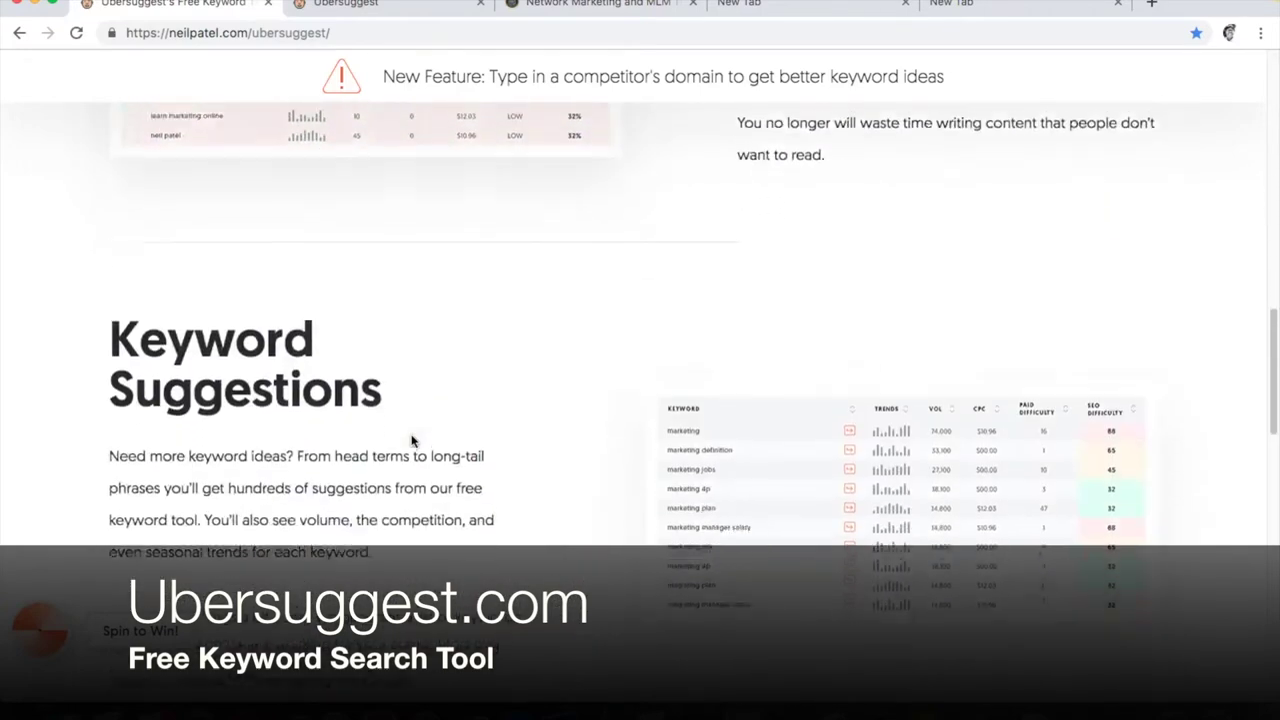
scroll(411, 441, down, 5)
scroll(411, 441, up, 20)
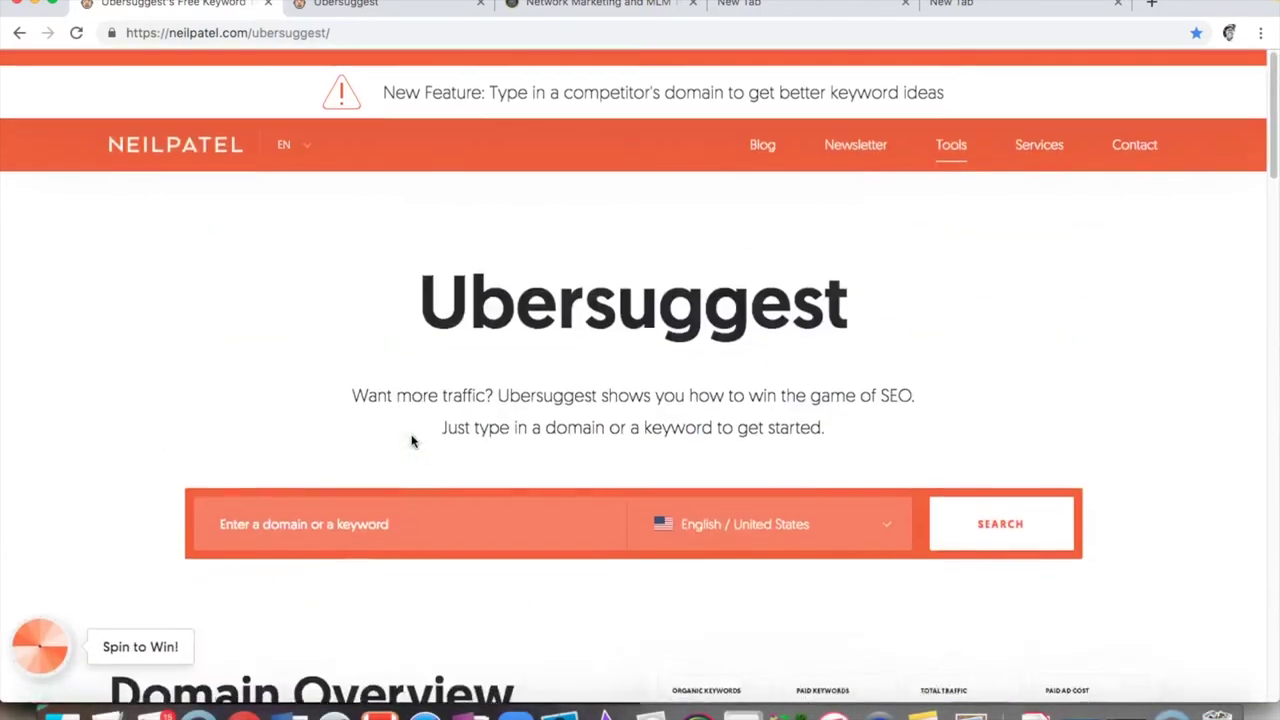
click(239, 64)
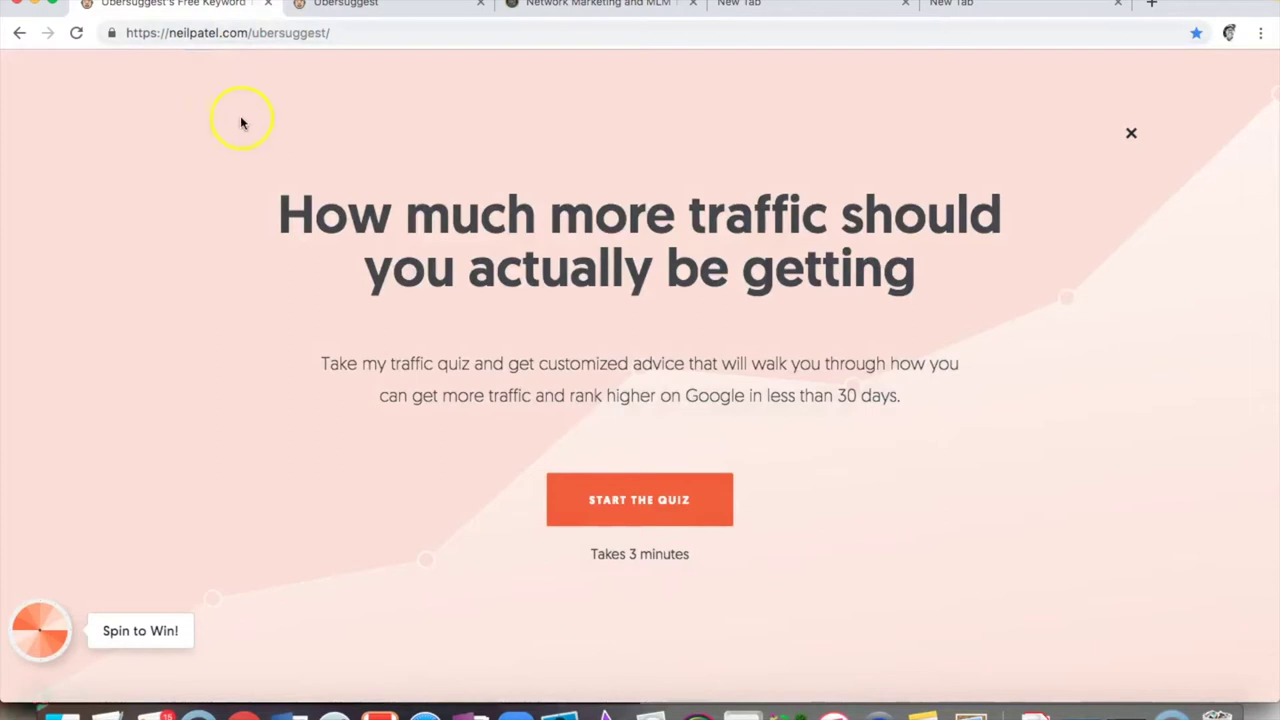
click(18, 33)
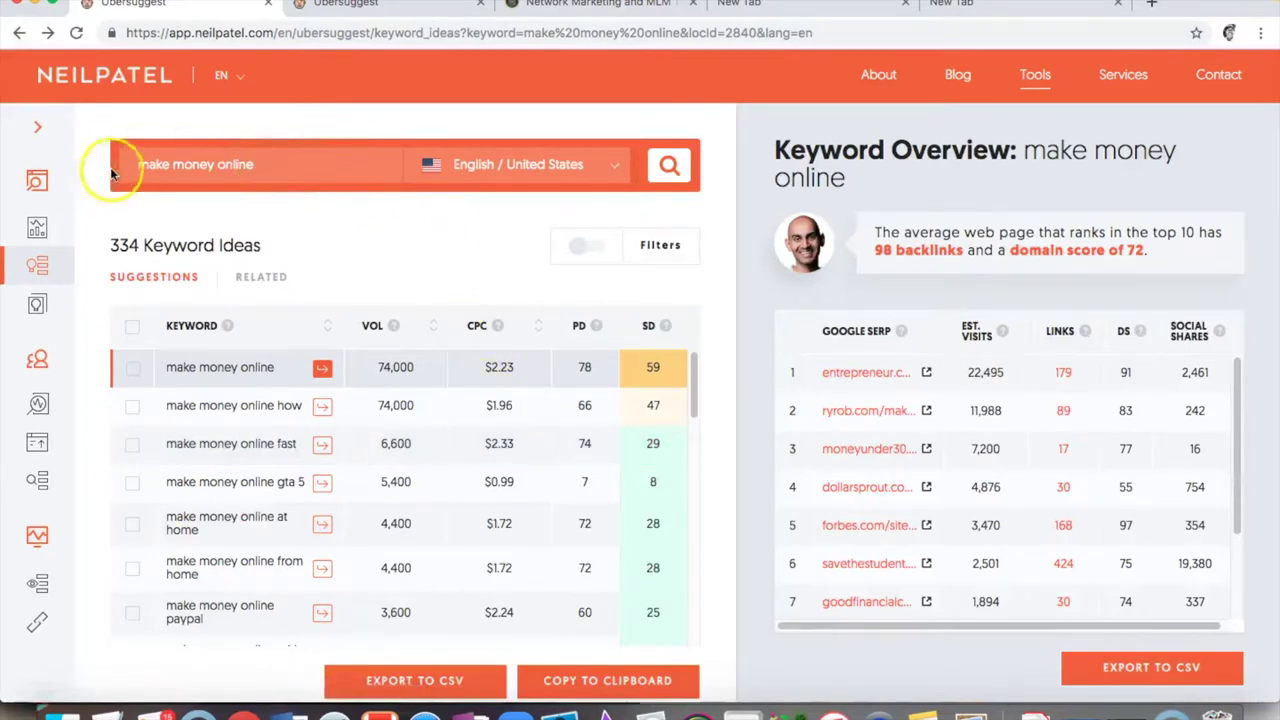
Replace the search term and get keyword ideas for "how to lose weight using keto" in English / United States.
click(280, 172)
click(47, 282)
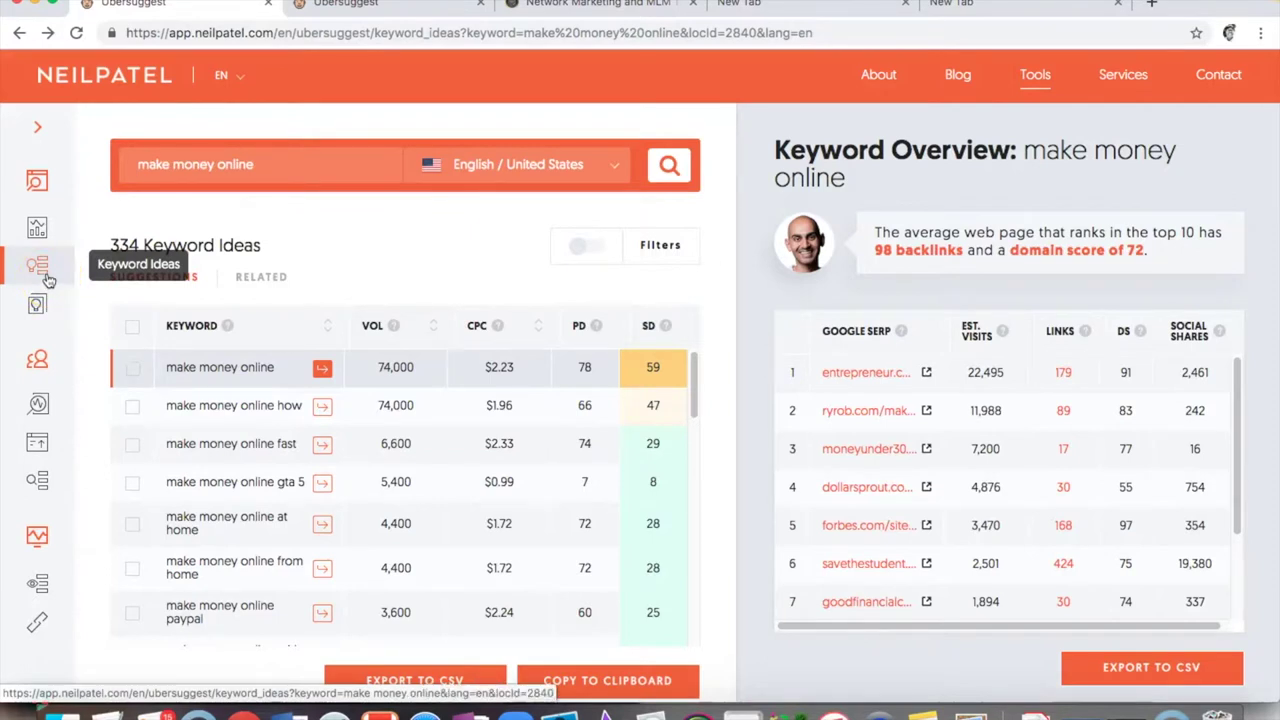
click(228, 168)
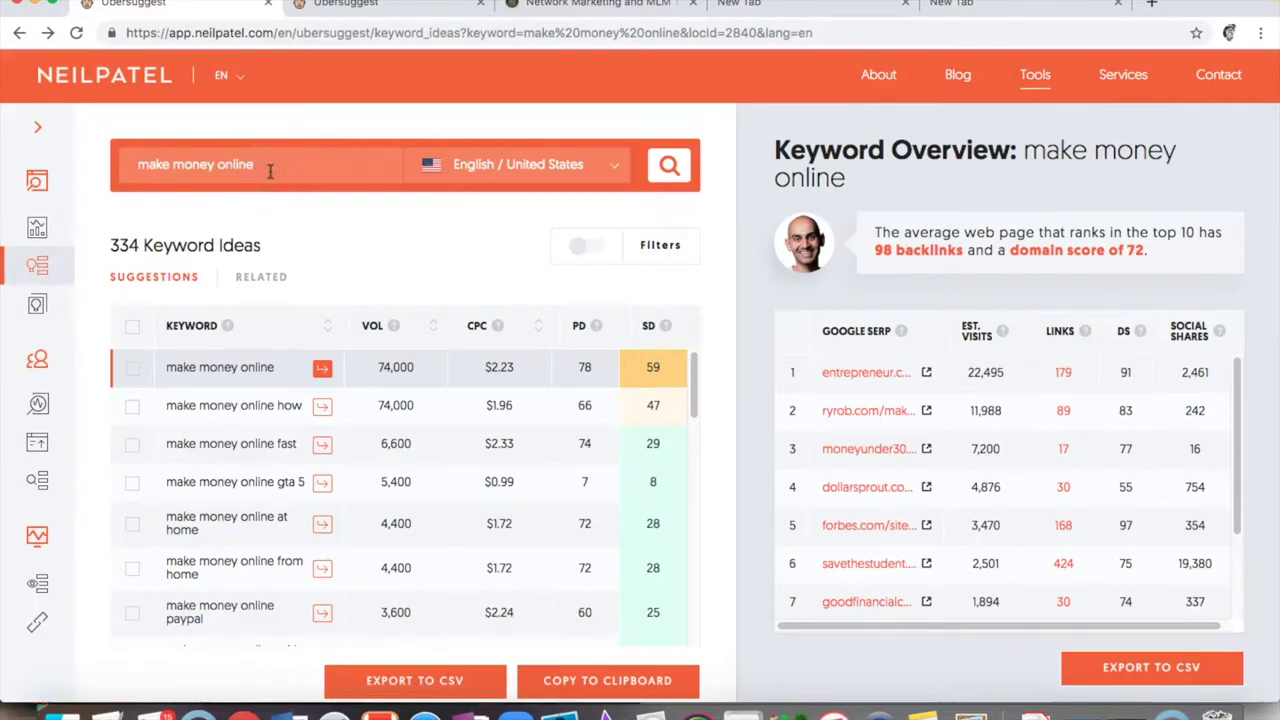
drag(270, 172, 35, 125)
text(how to lose weight using keto)
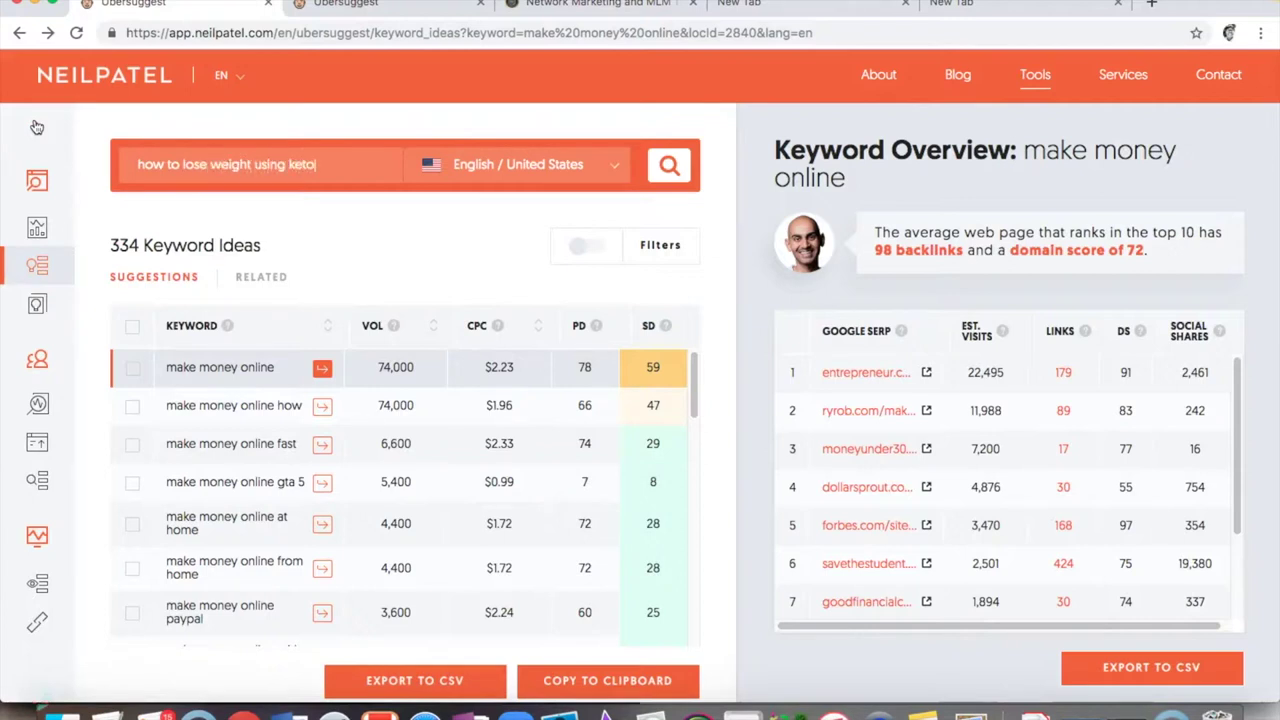
key(Return)
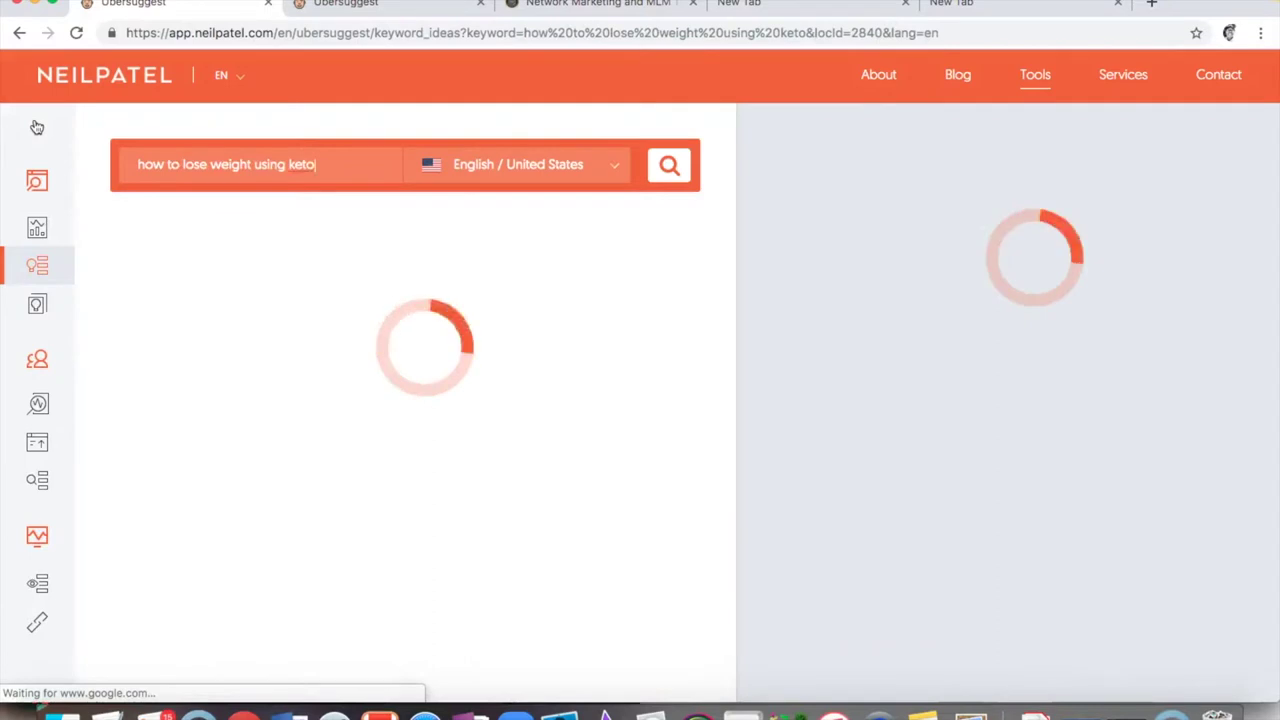
click(27, 150)
click(257, 357)
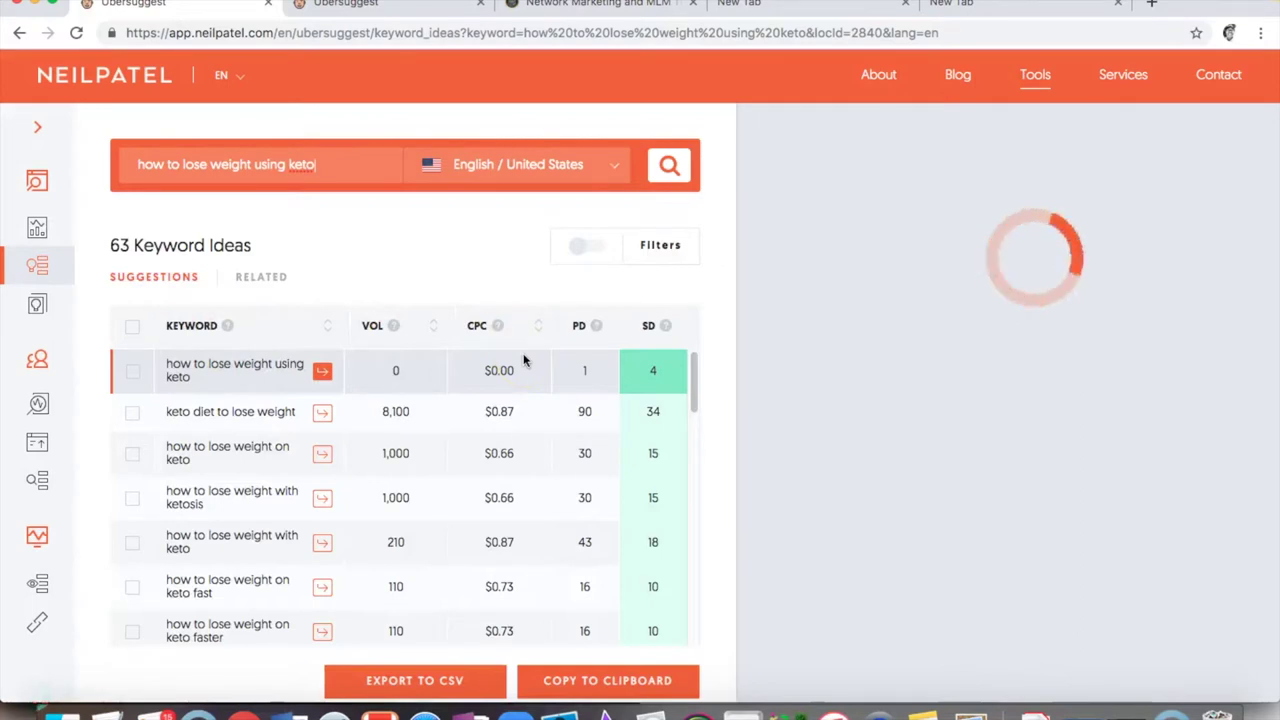
Examine the keto keyword suggestions with their volume, cost and difficulty, and the top-ranking Google pages for the searched phrase.
key(super+a)
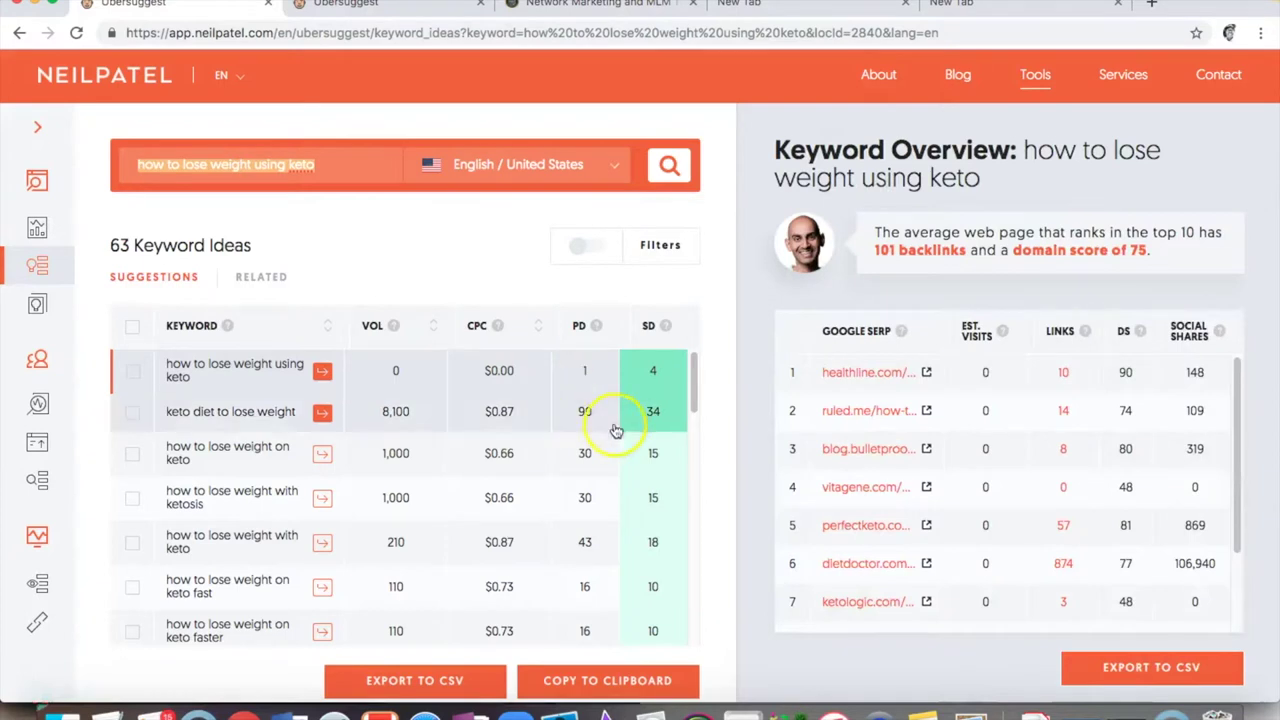
scroll(268, 370, down, 3)
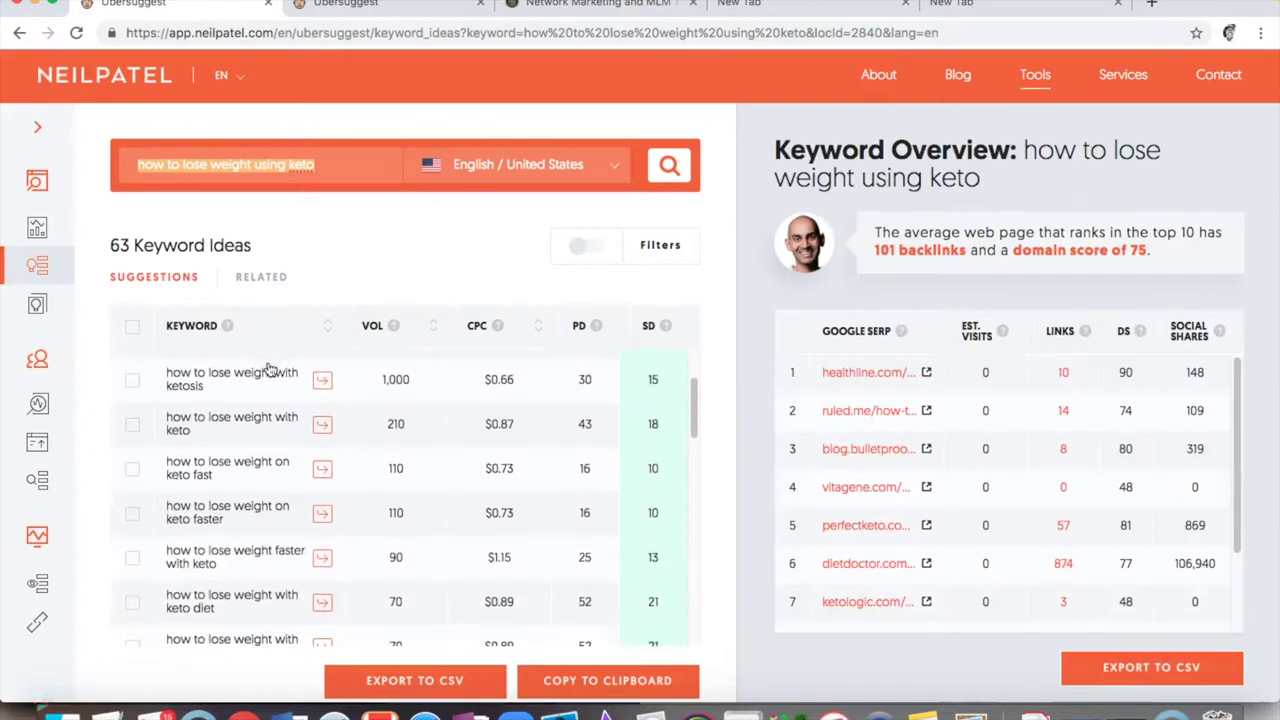
scroll(268, 370, down, 1)
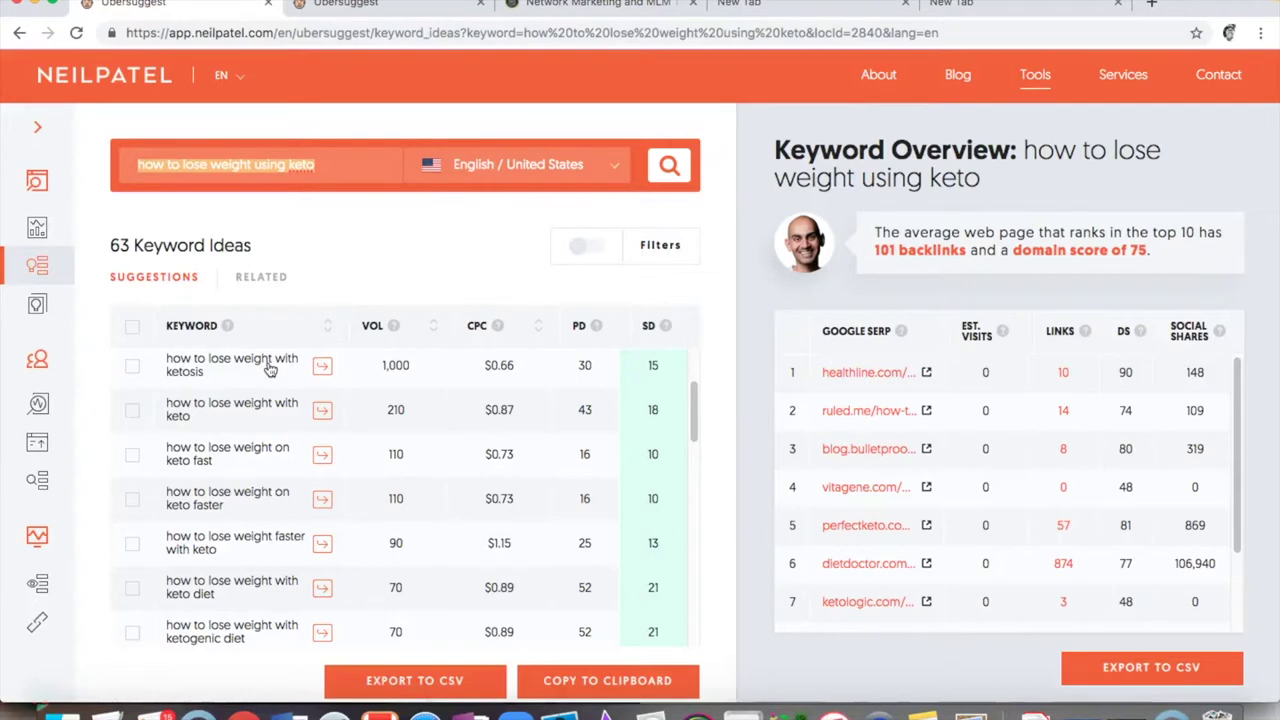
scroll(268, 370, up, 3)
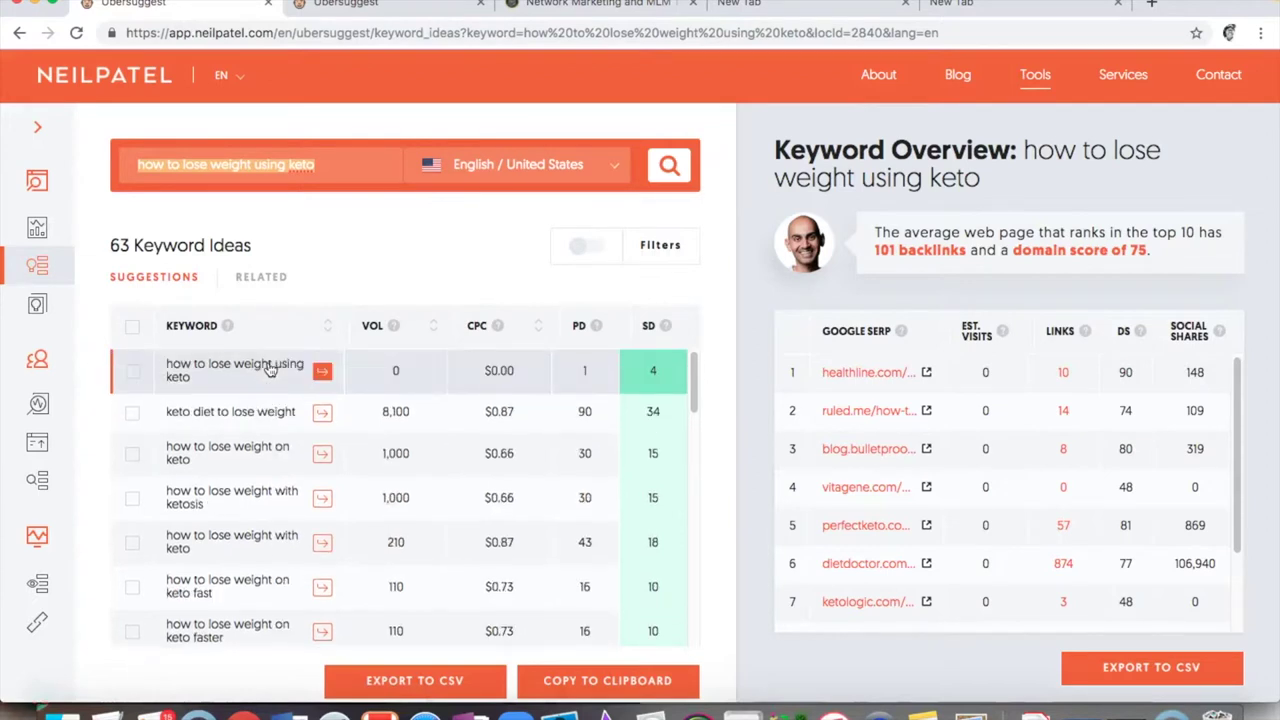
scroll(268, 370, down, 10)
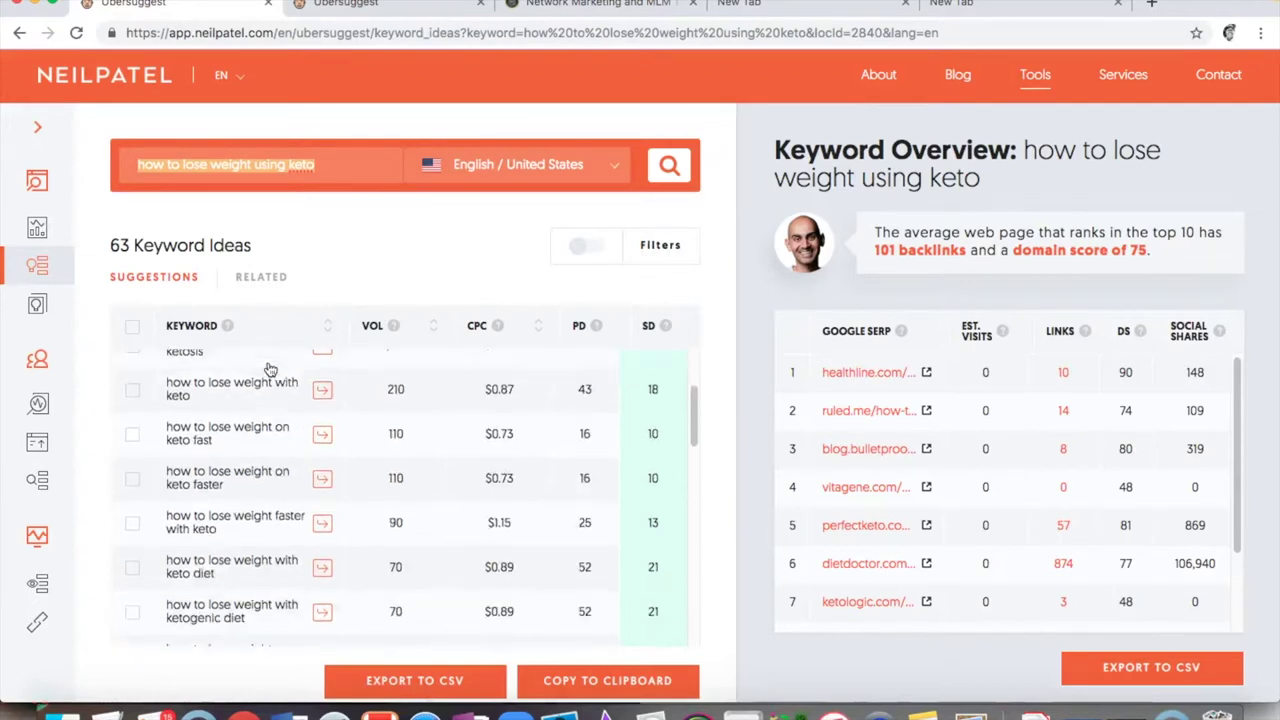
scroll(268, 370, down, 5)
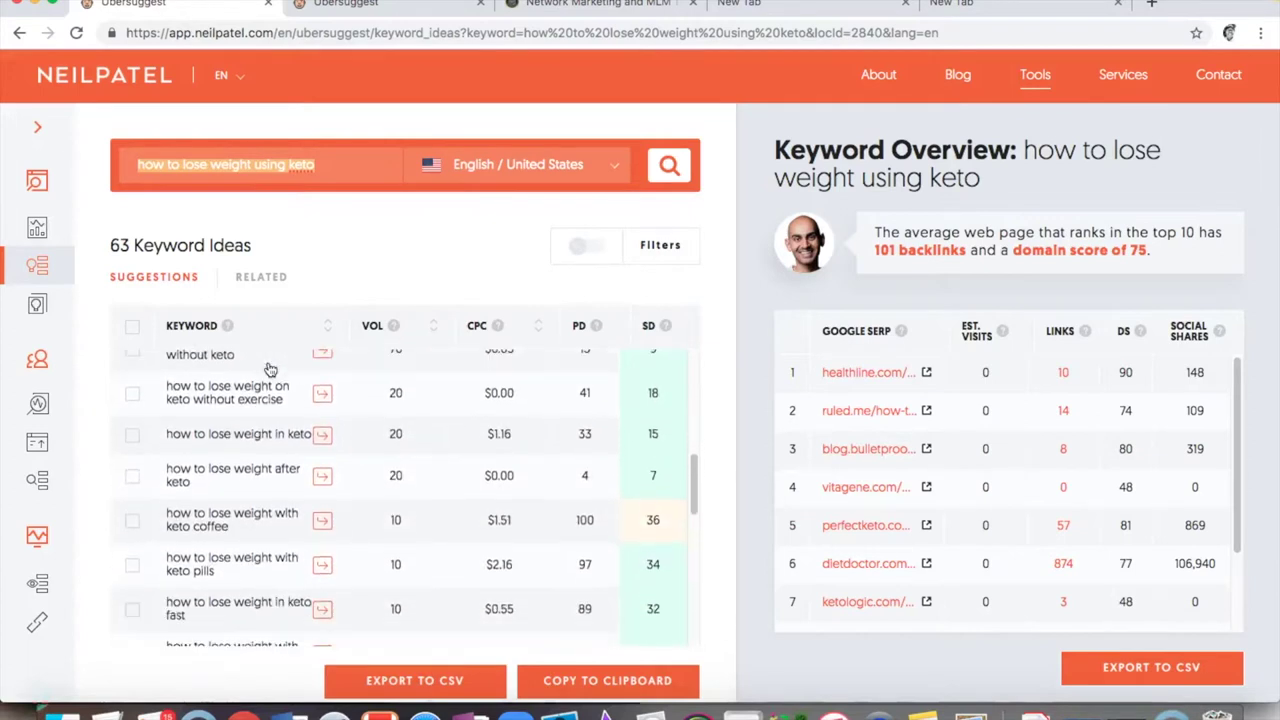
scroll(268, 370, down, 8)
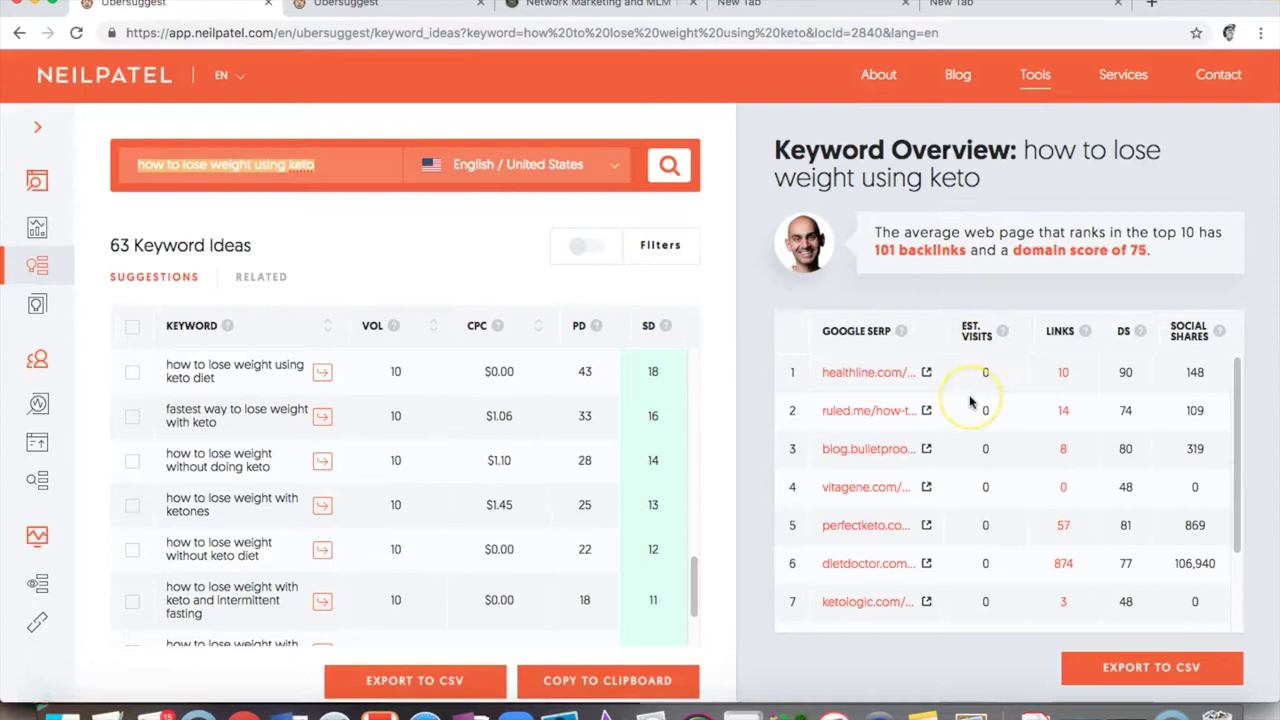
scroll(950, 420, down, 3)
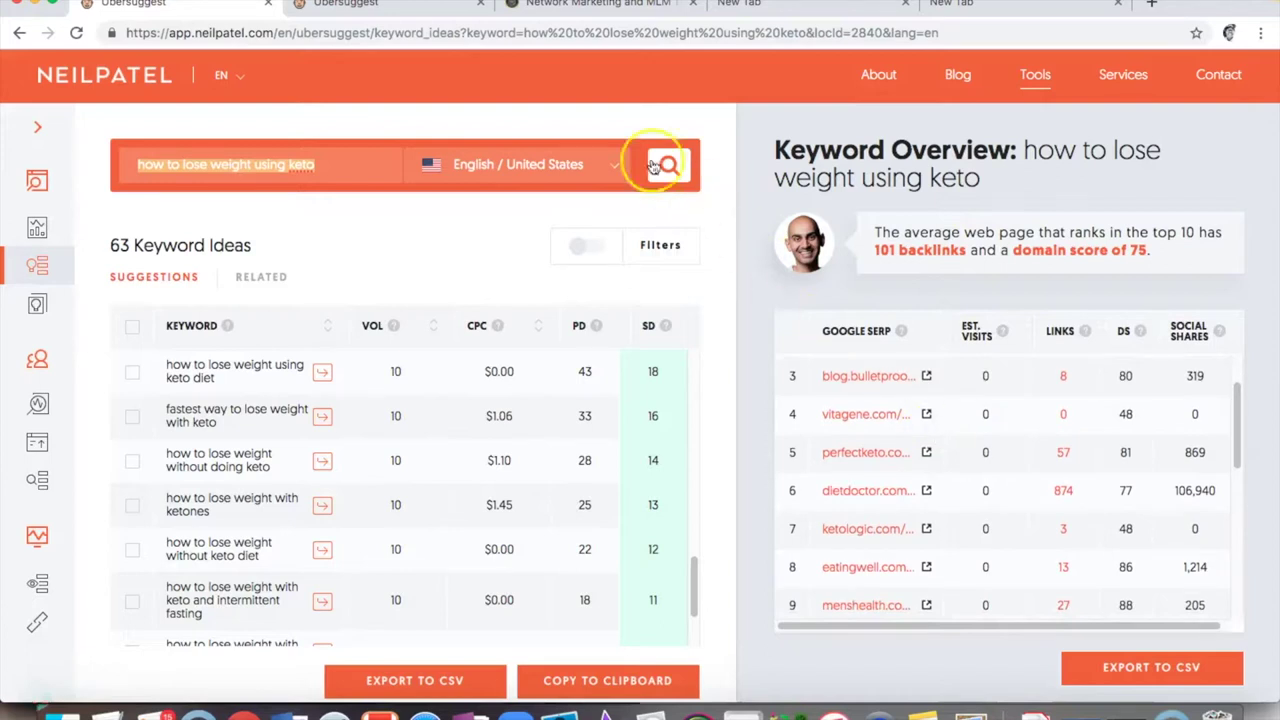
Open the healthline.com article that ranks first in the Google SERP list for "how to lose weight using keto".
click(868, 378)
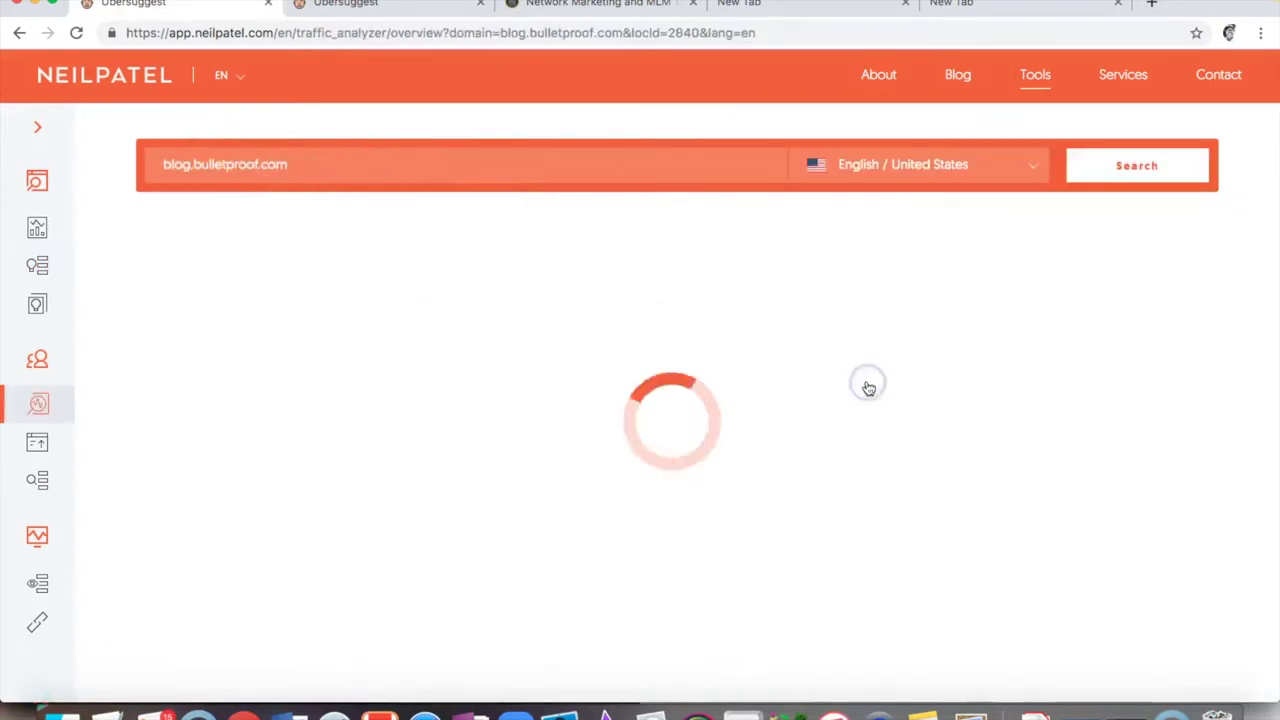
click(20, 33)
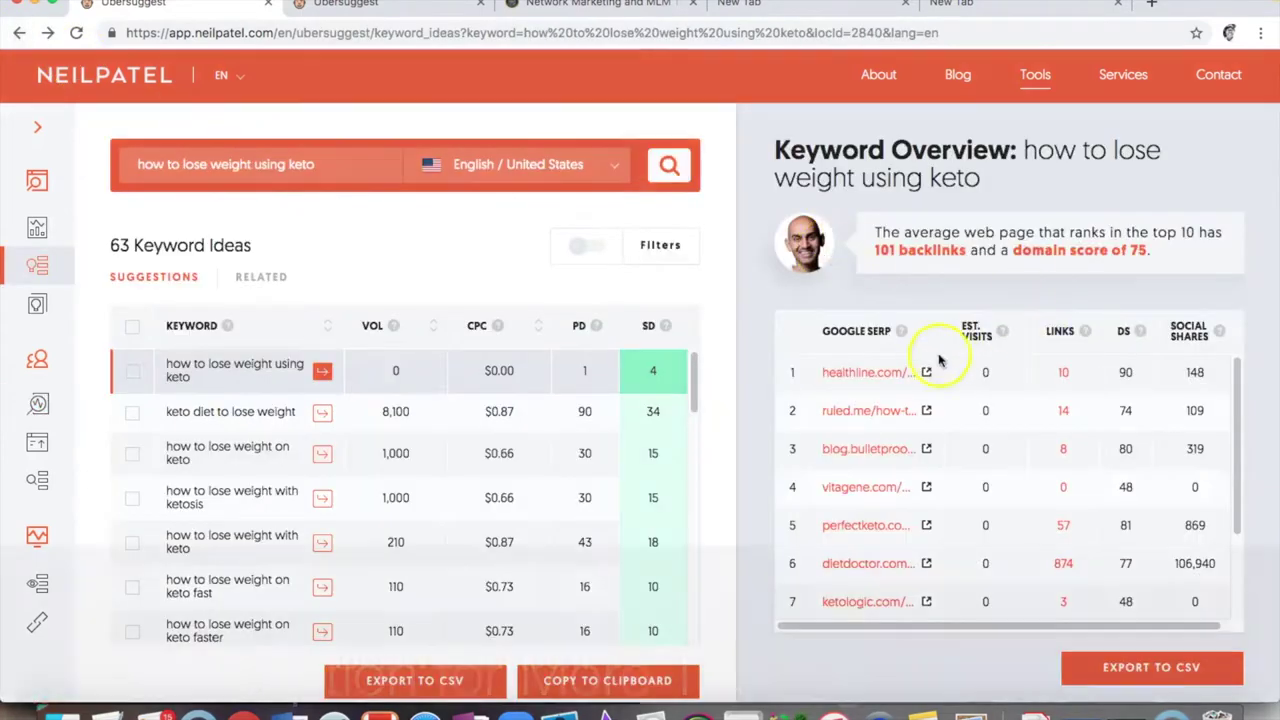
click(926, 375)
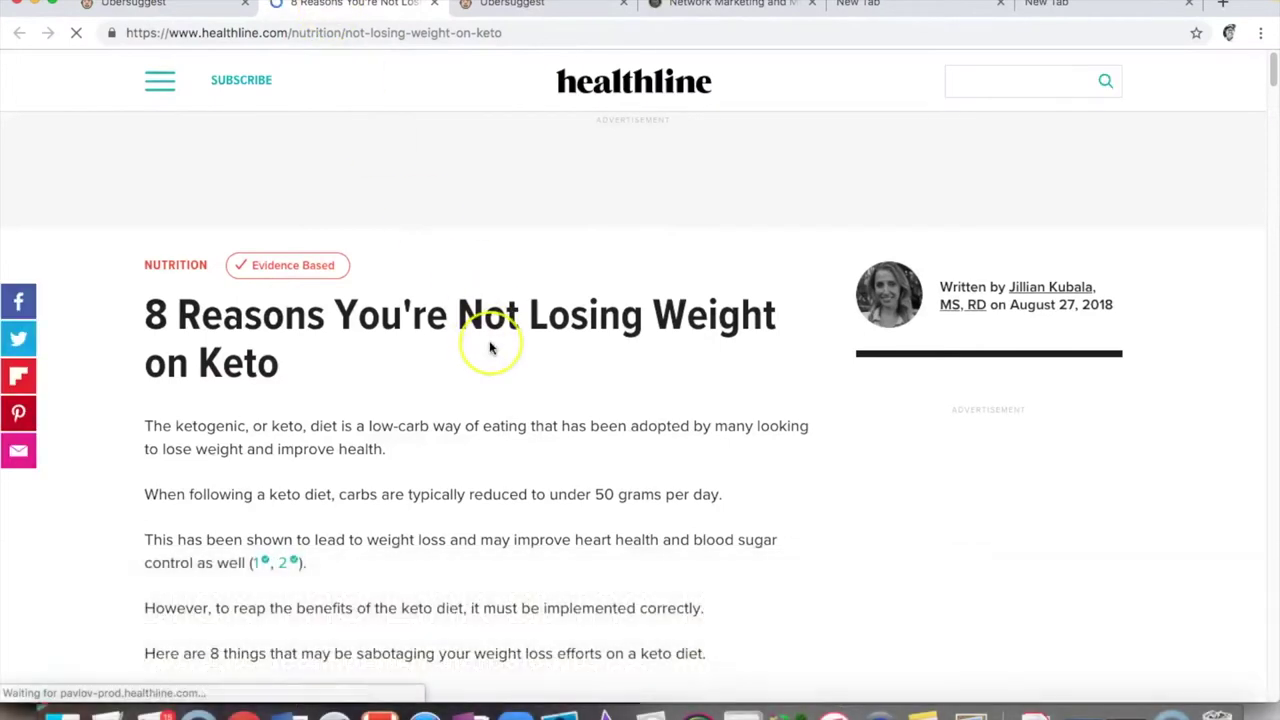
Examine the healthline article's headline and introduction, and browse the site's list of health topics for related content ideas.
click(482, 355)
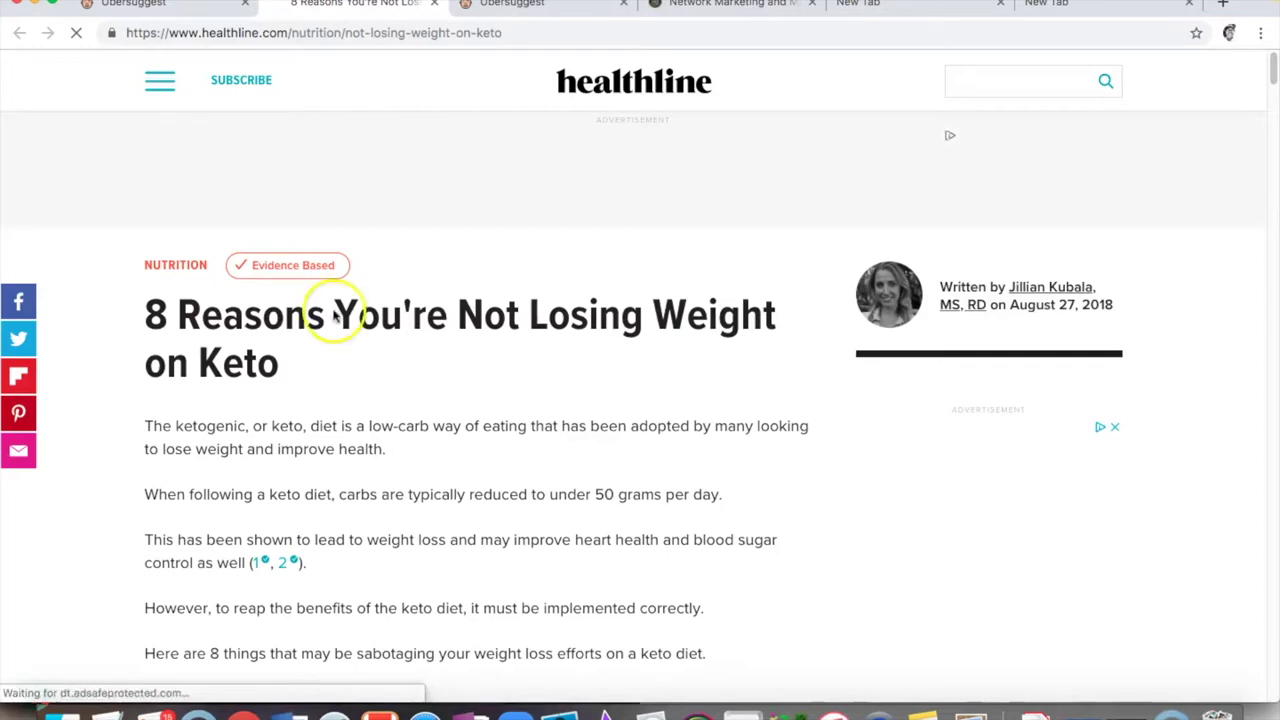
mouse_move(114, 286)
mouse_down()
mouse_move(273, 350)
mouse_move(114, 300)
mouse_up()
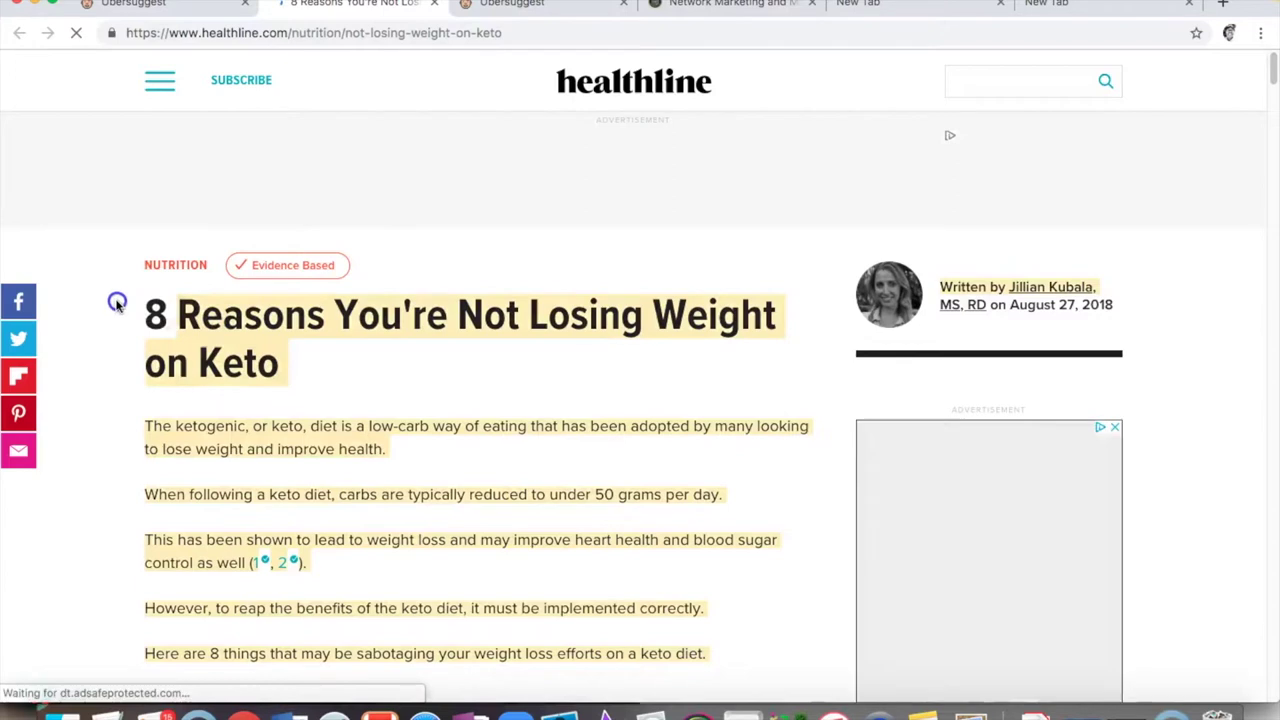
click(114, 294)
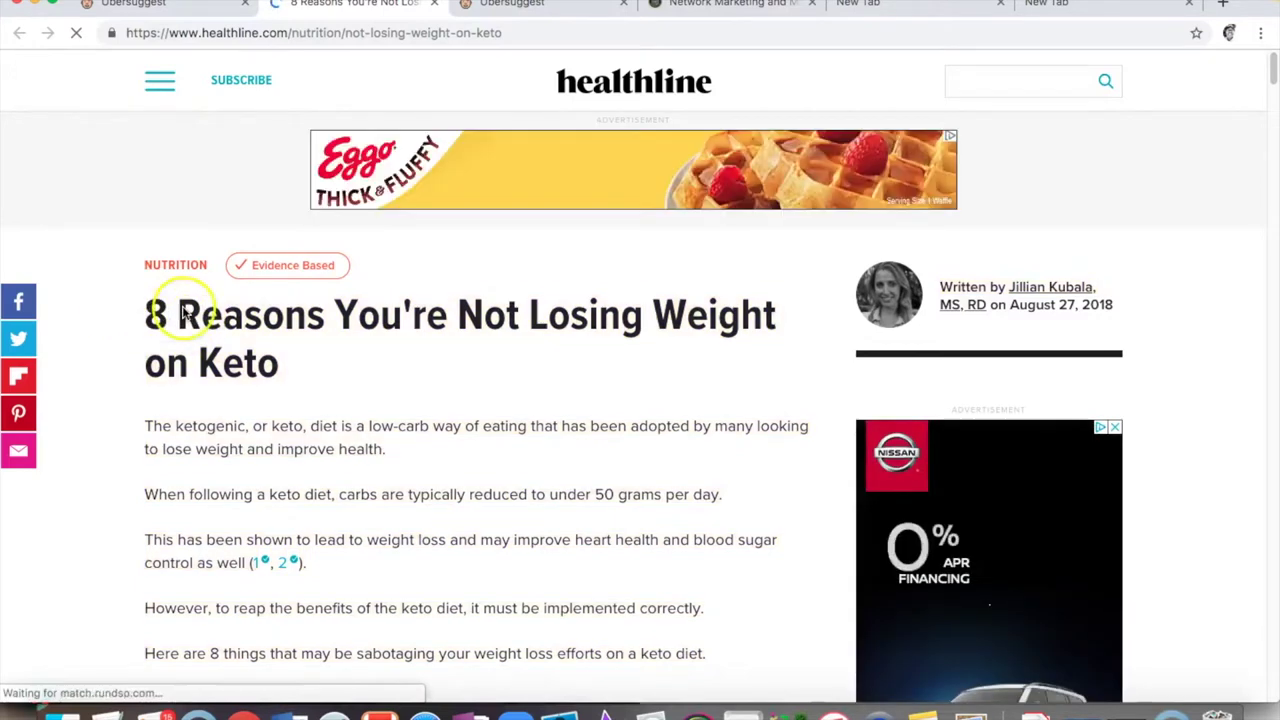
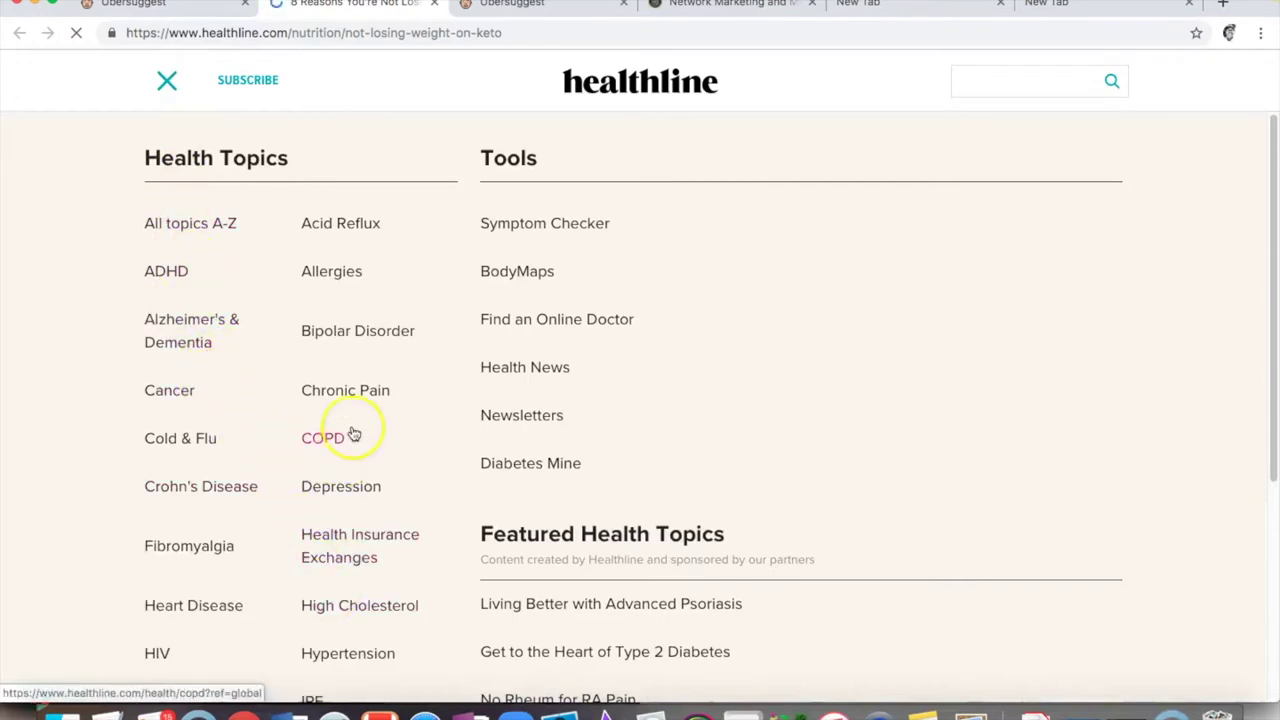
scroll(354, 434, down, 3)
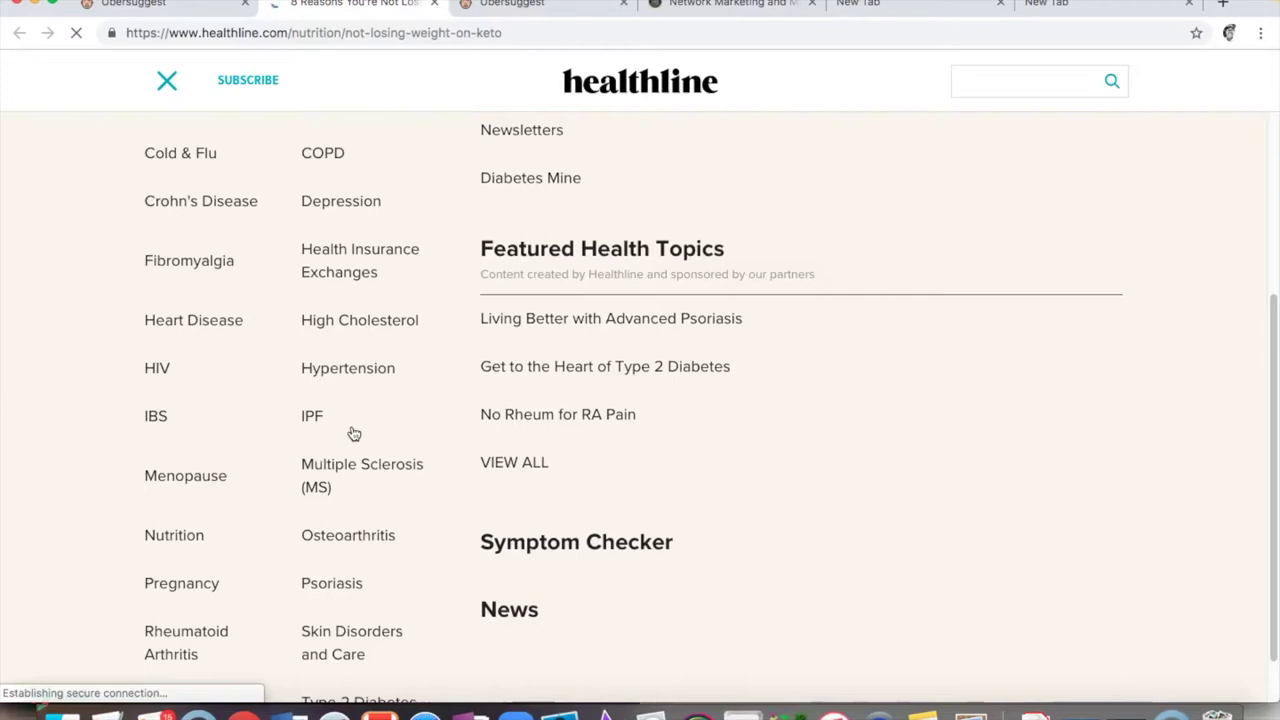
scroll(354, 433, down, 1)
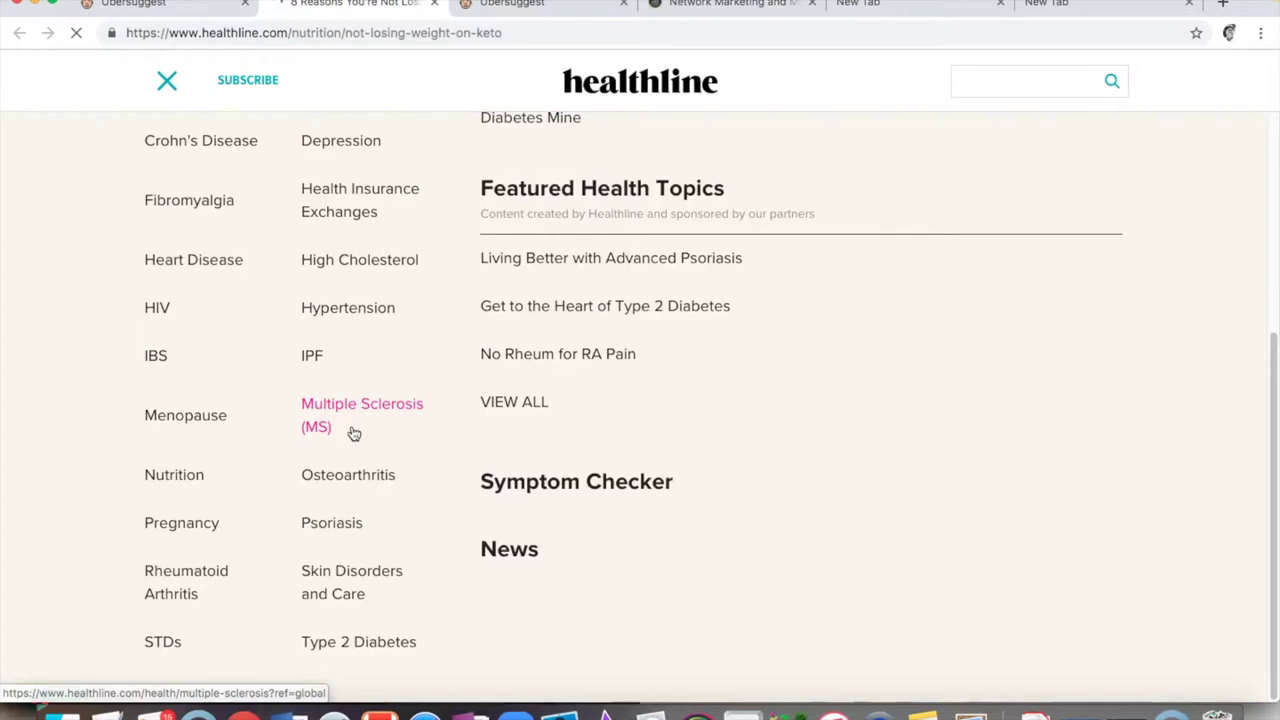
click(352, 432)
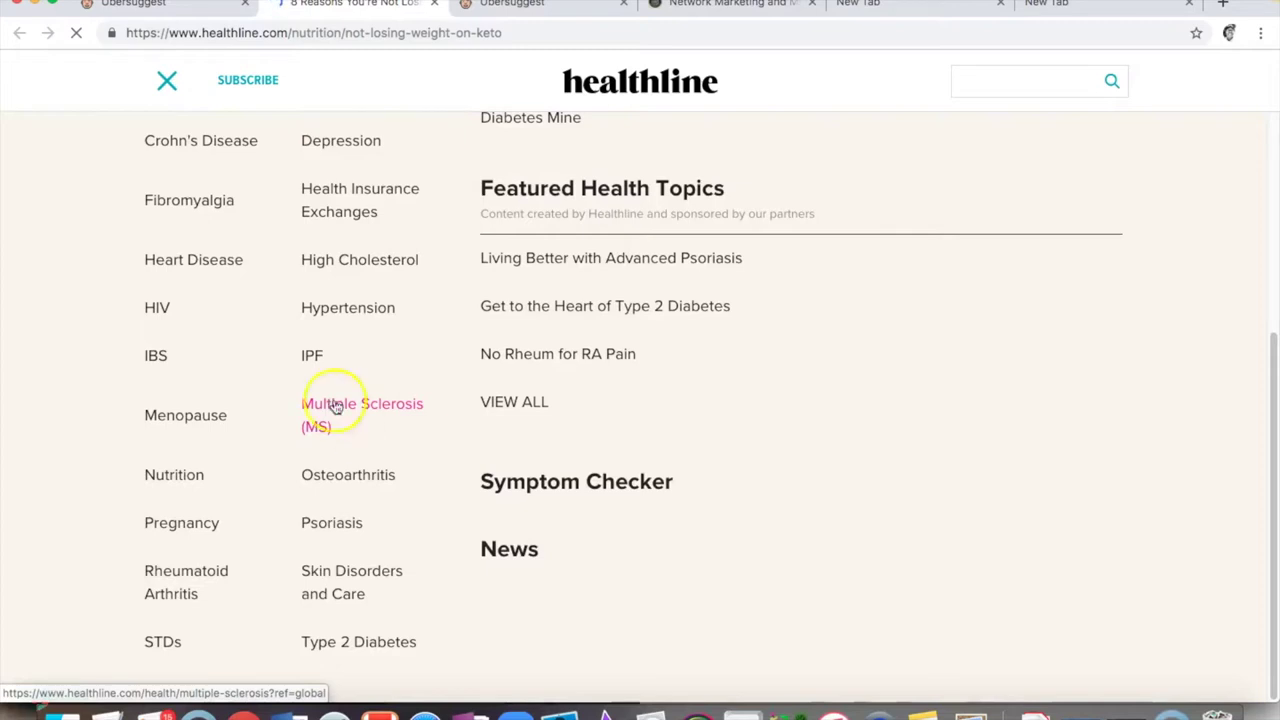
Stop loading the healthline article, close it and return to the Ubersuggest keyword ideas.
click(300, 33)
click(76, 34)
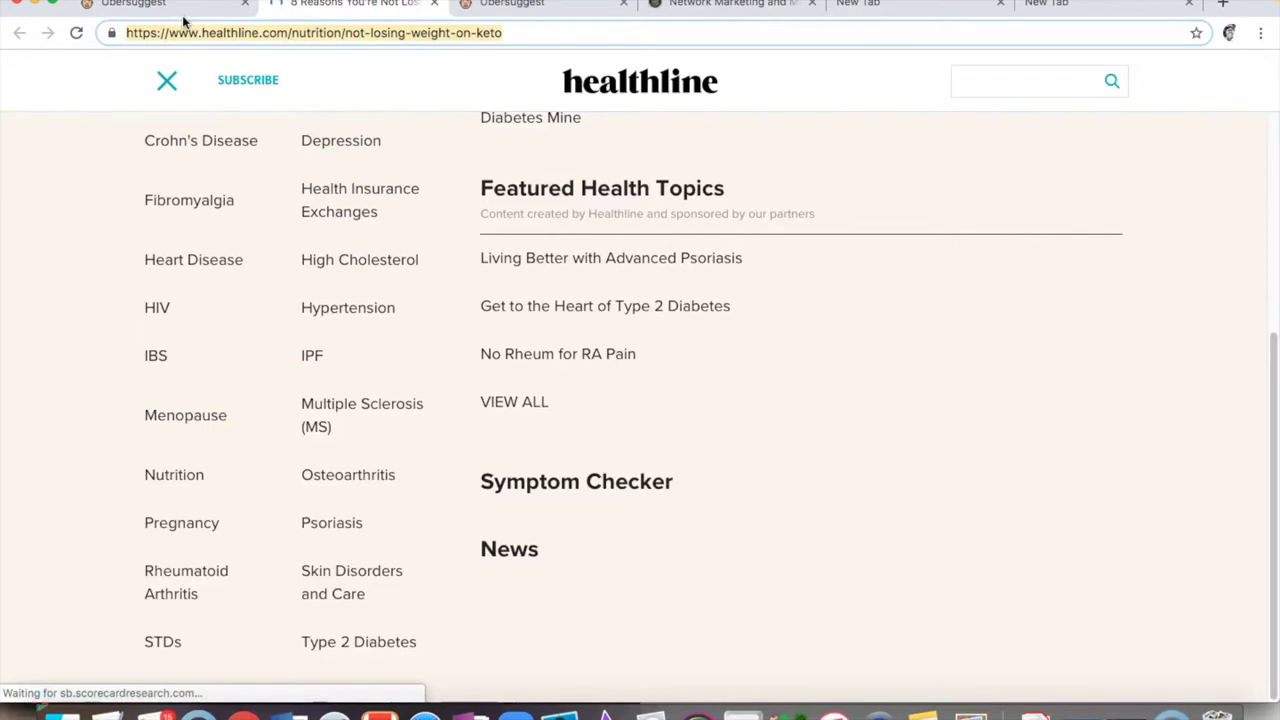
click(318, 22)
click(165, 10)
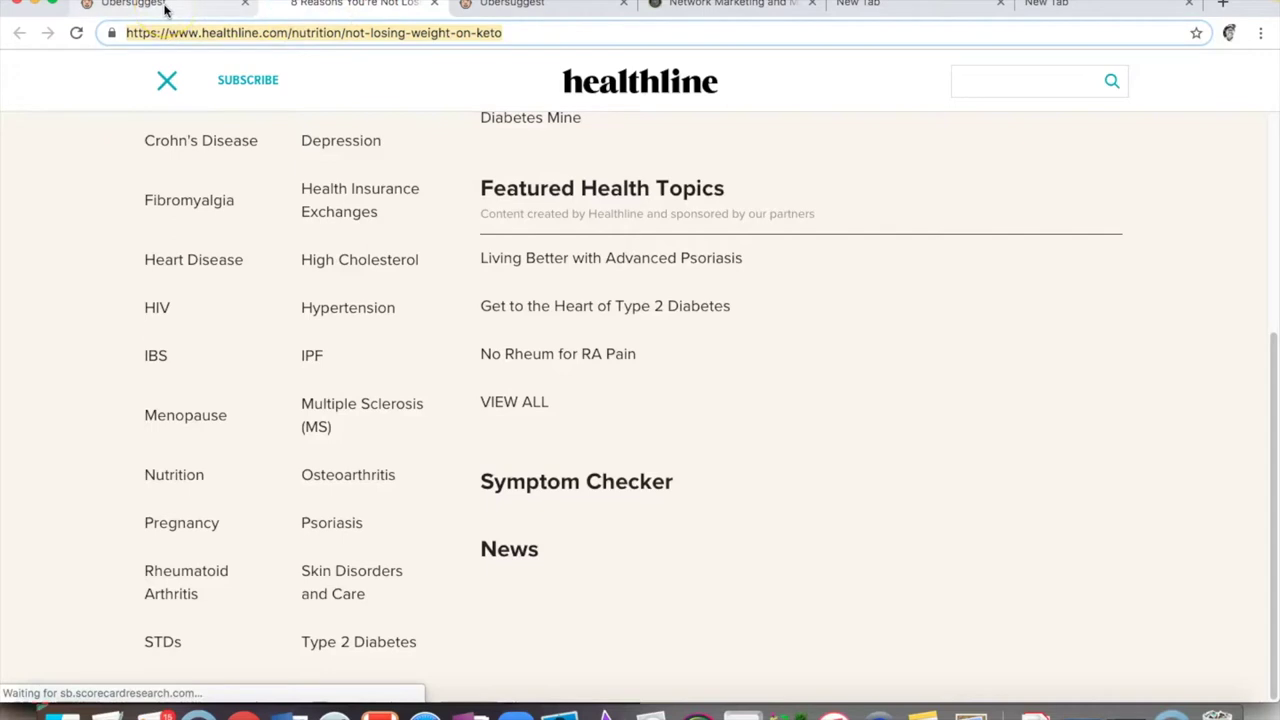
click(437, 5)
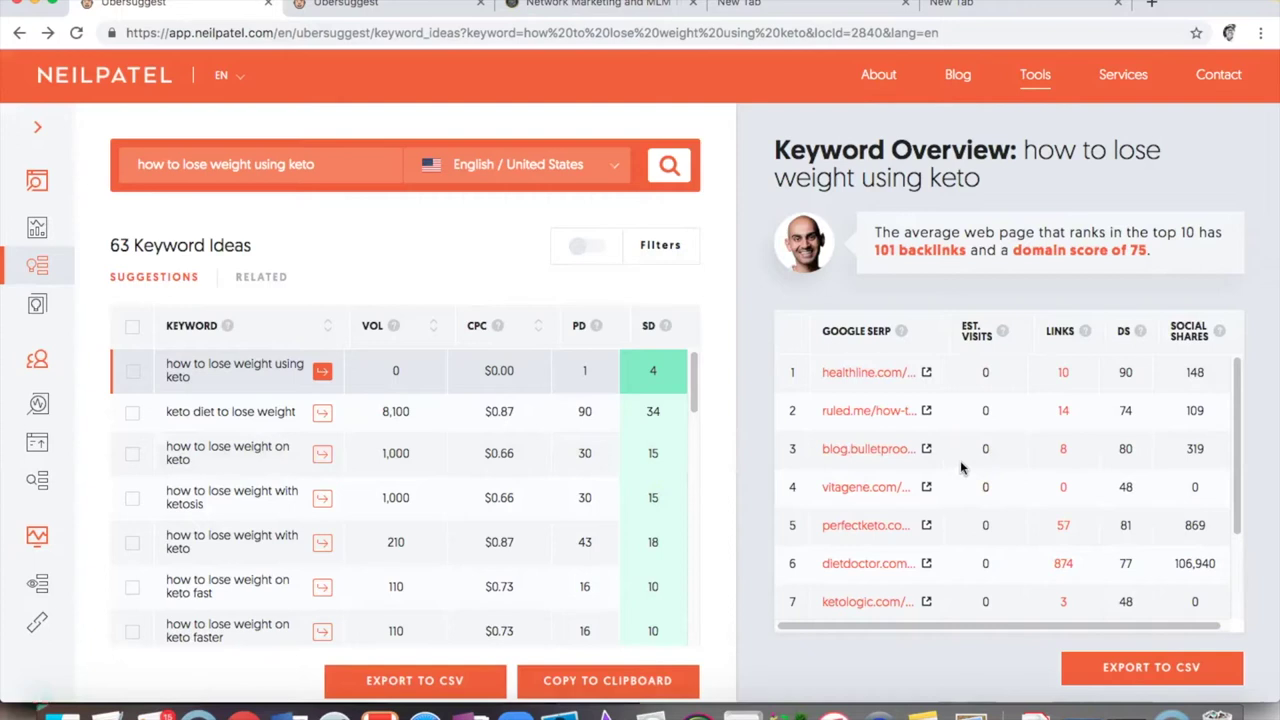
Open the ruled.me article that ranks second in the Google SERP list and skim its title, text and site sections.
click(926, 414)
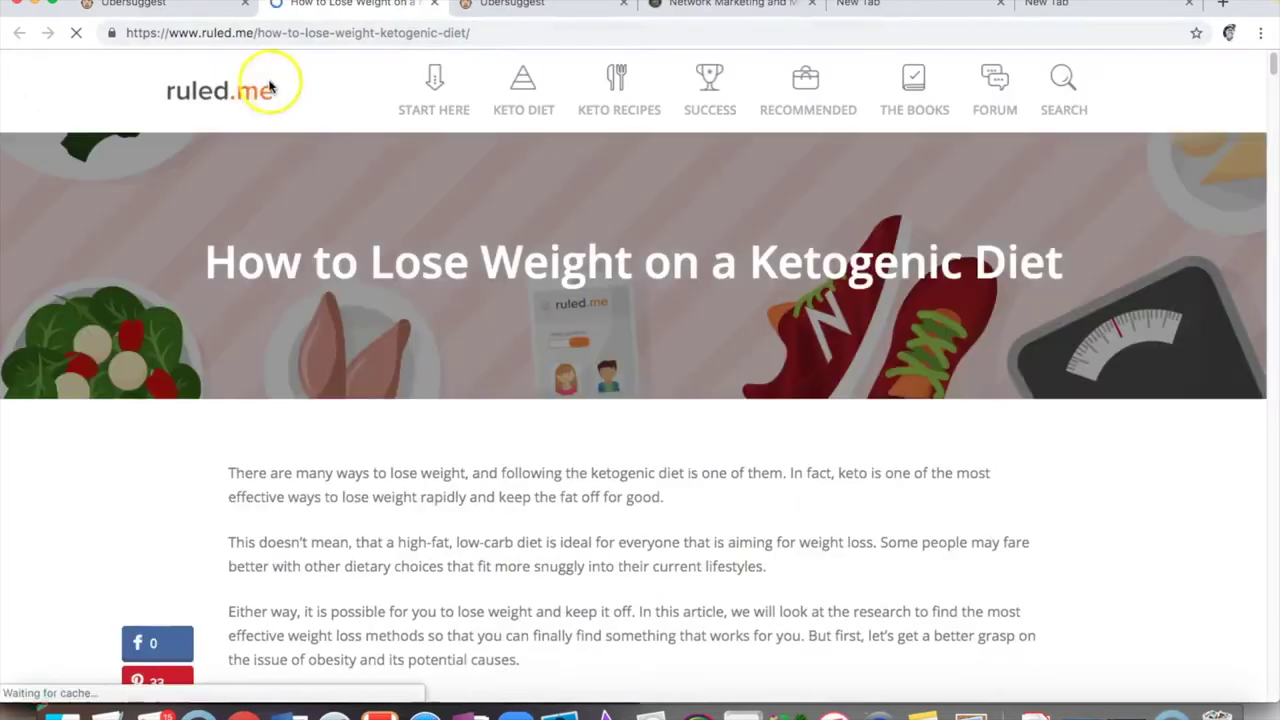
scroll(399, 290, down, 5)
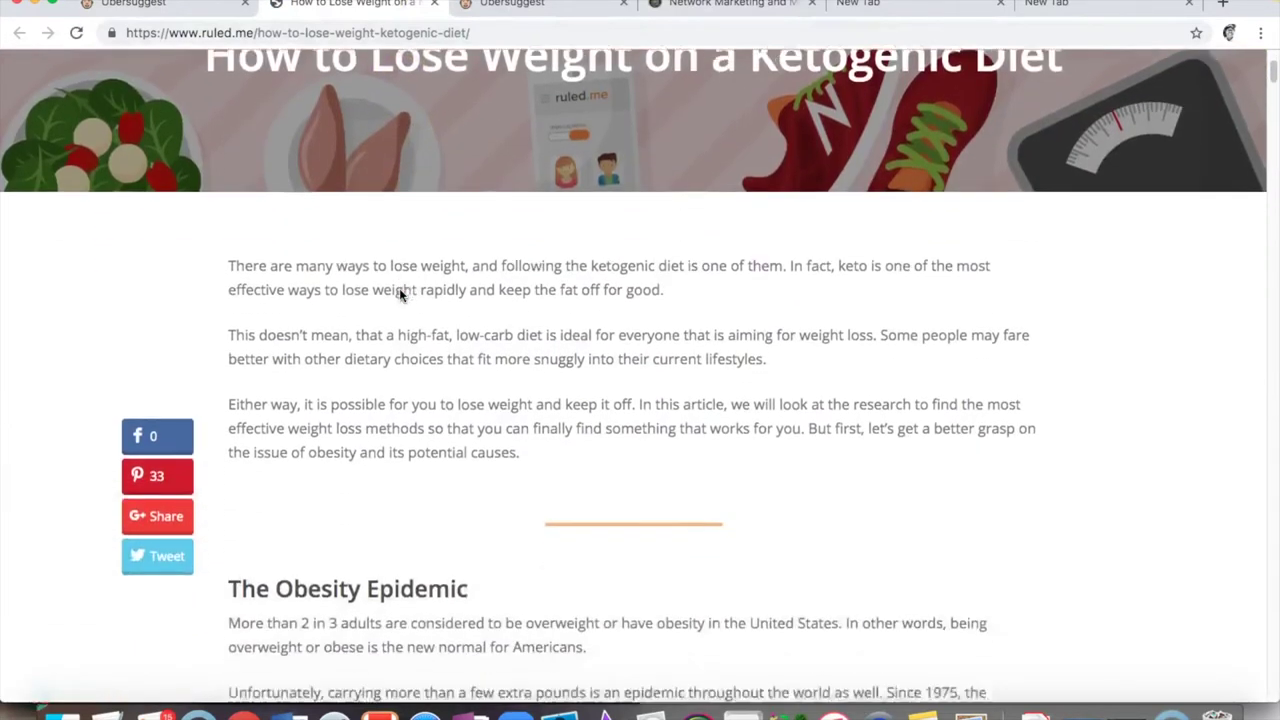
scroll(399, 288, down, 7)
scroll(399, 288, up, 12)
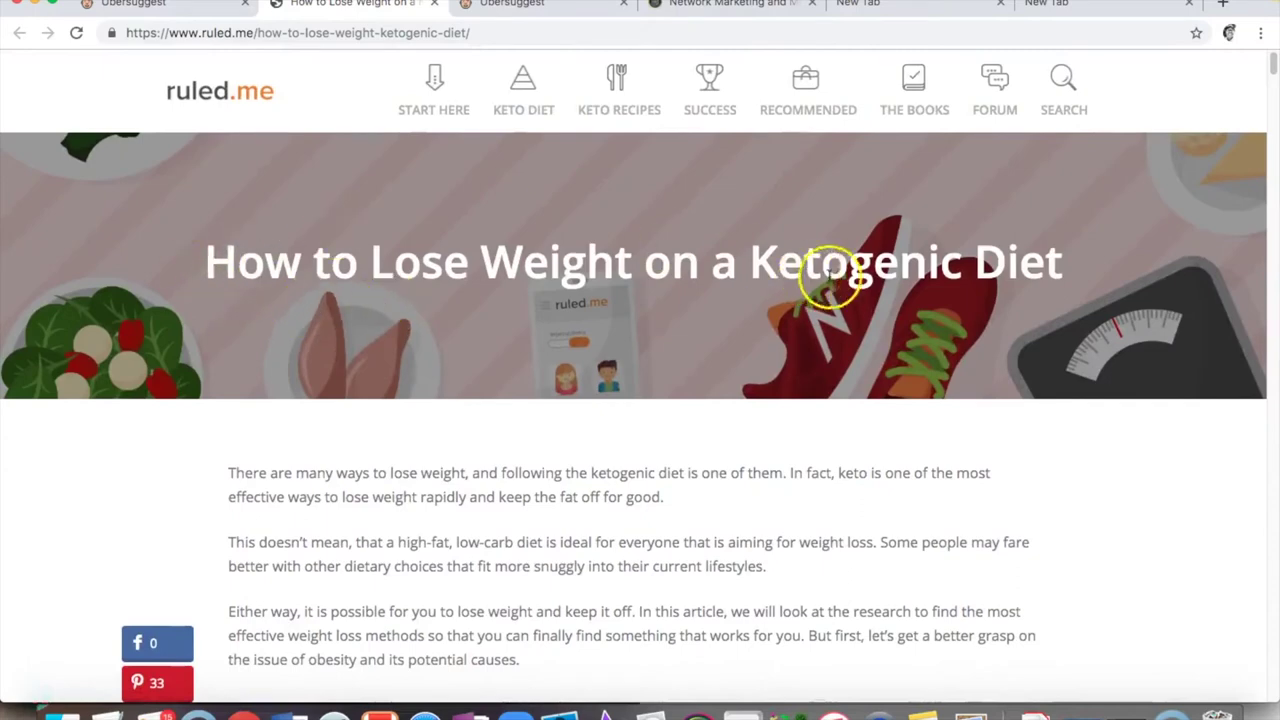
scroll(446, 296, down, 1)
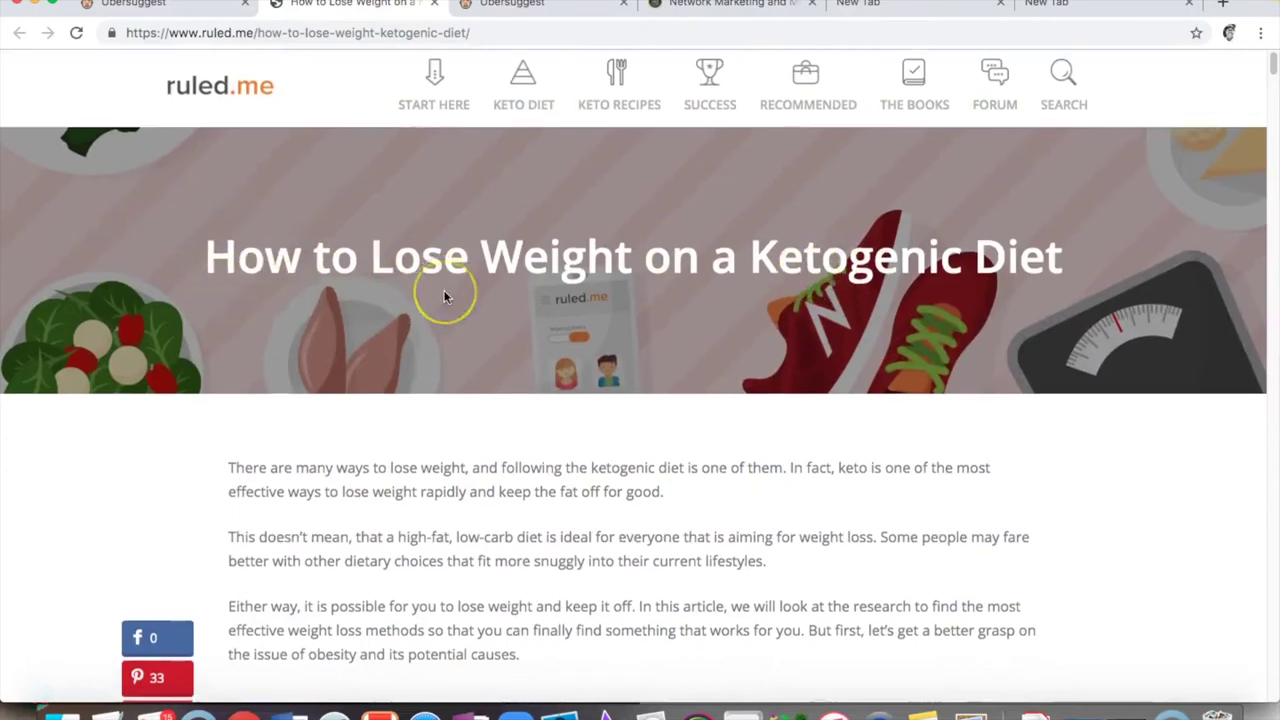
scroll(446, 296, down, 15)
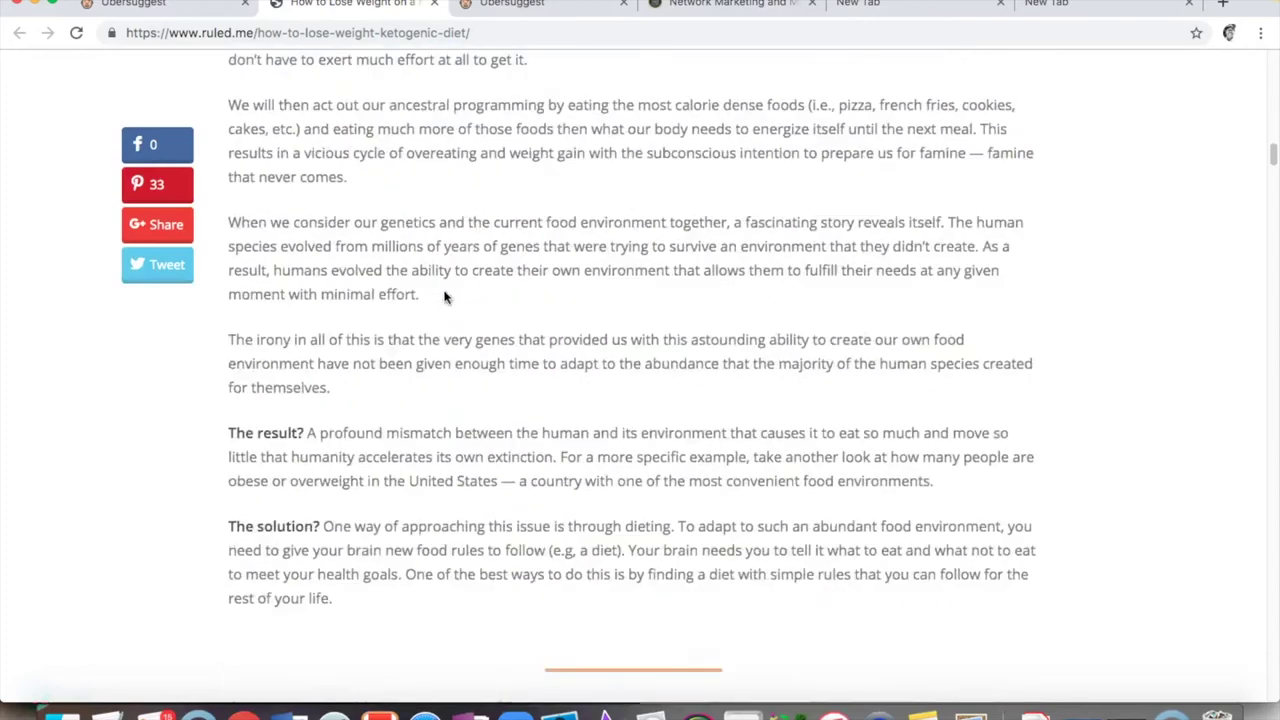
scroll(446, 296, up, 15)
mouse_move(493, 107)
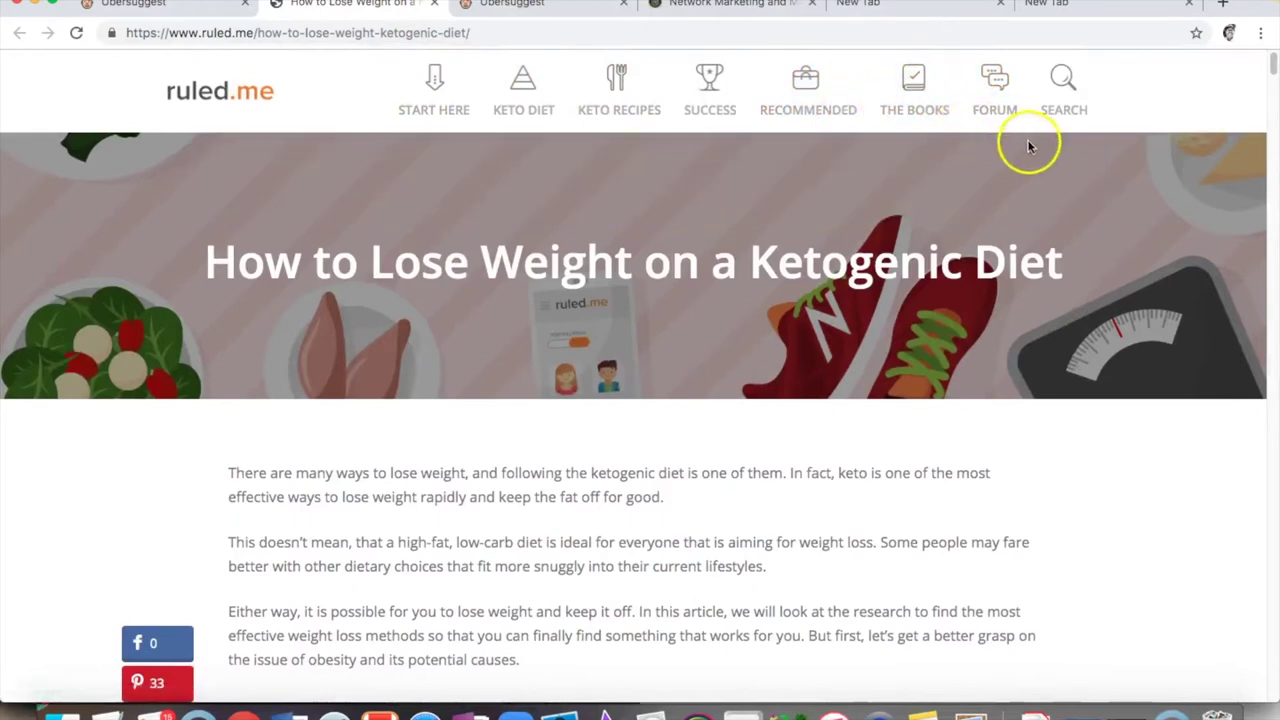
Search the ruled.me site for "KETO".
click(1060, 98)
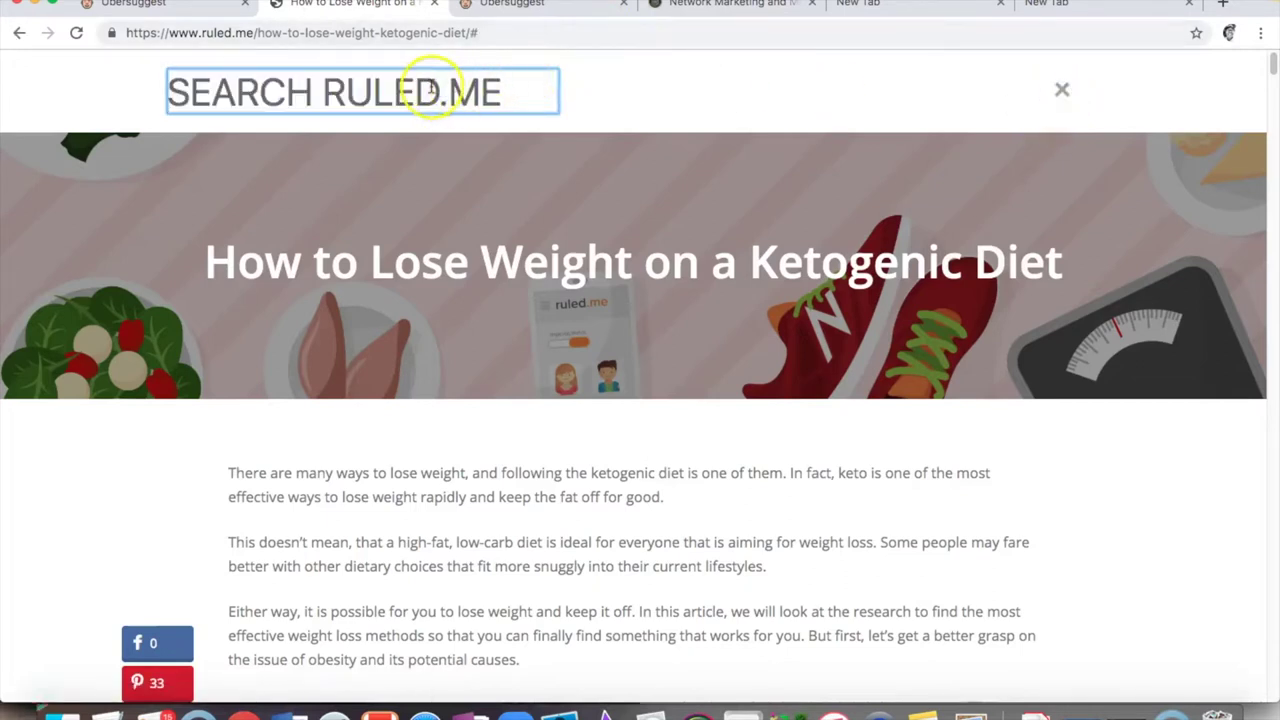
click(316, 93)
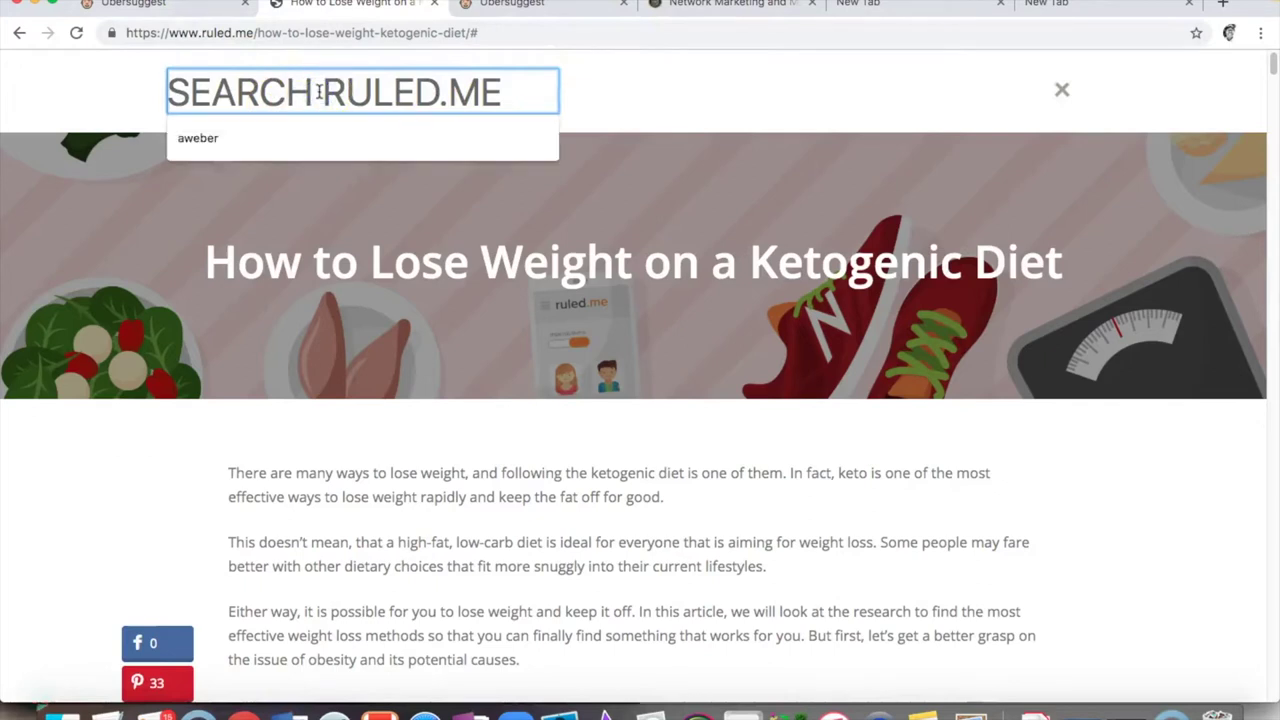
text(KETO)
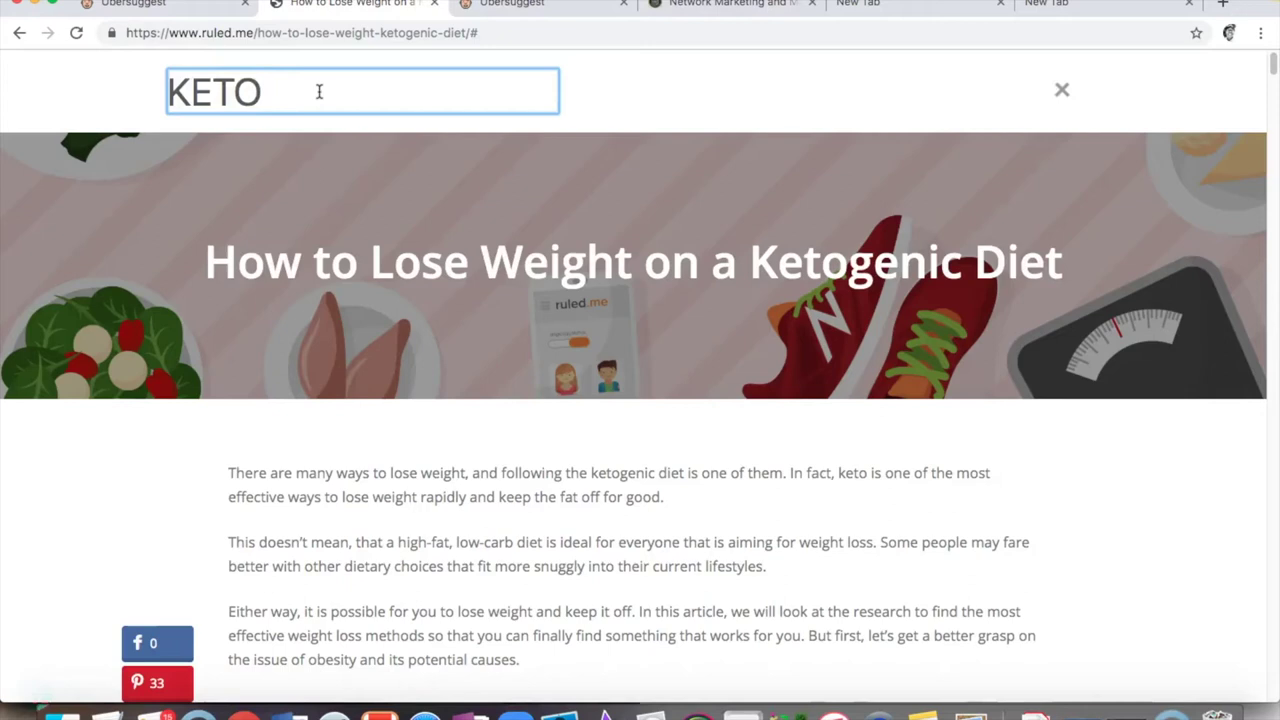
key(Return)
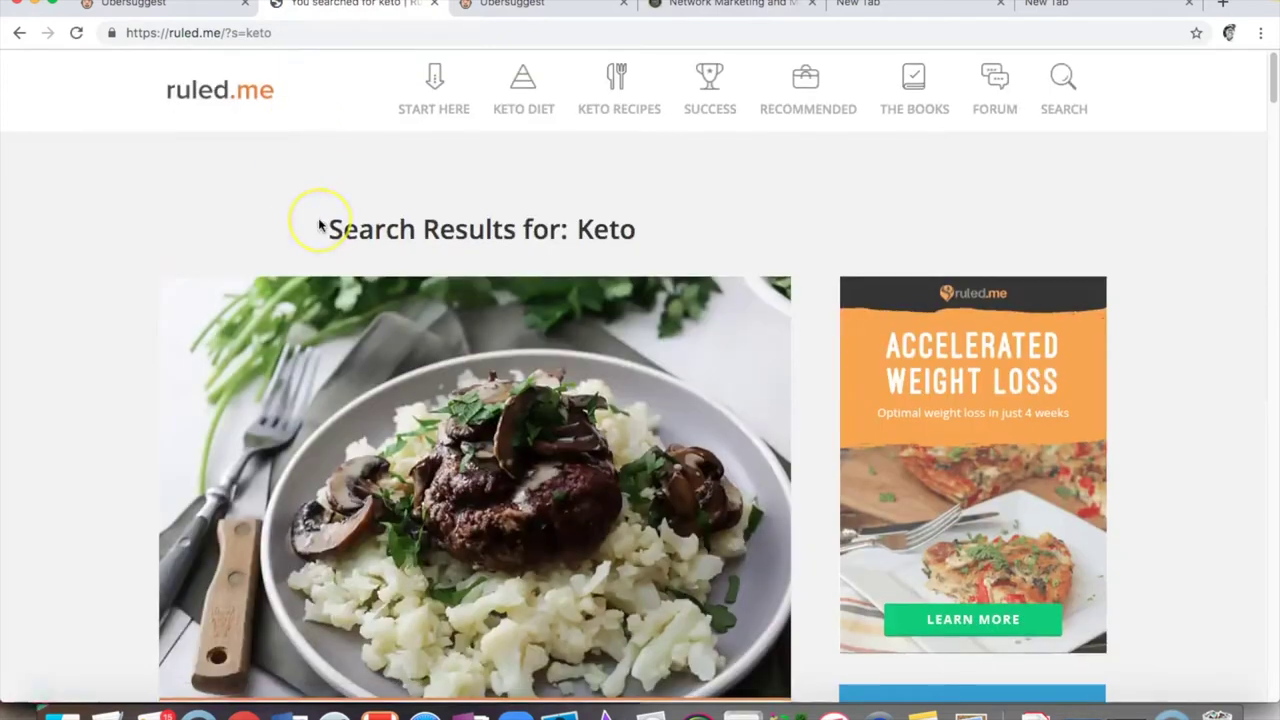
Review the recipe titles and descriptions in the ruled.me keto search results for content ideas.
scroll(320, 226, down, 5)
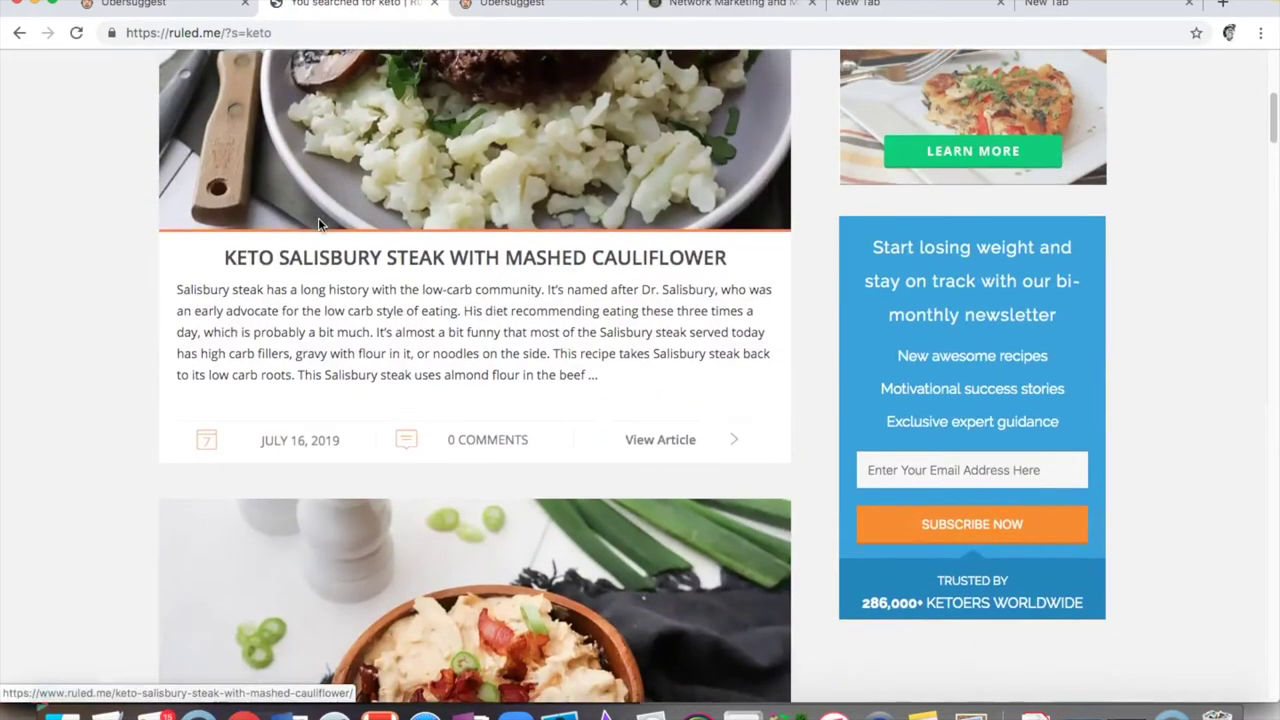
scroll(318, 224, down, 5)
scroll(318, 224, up, 8)
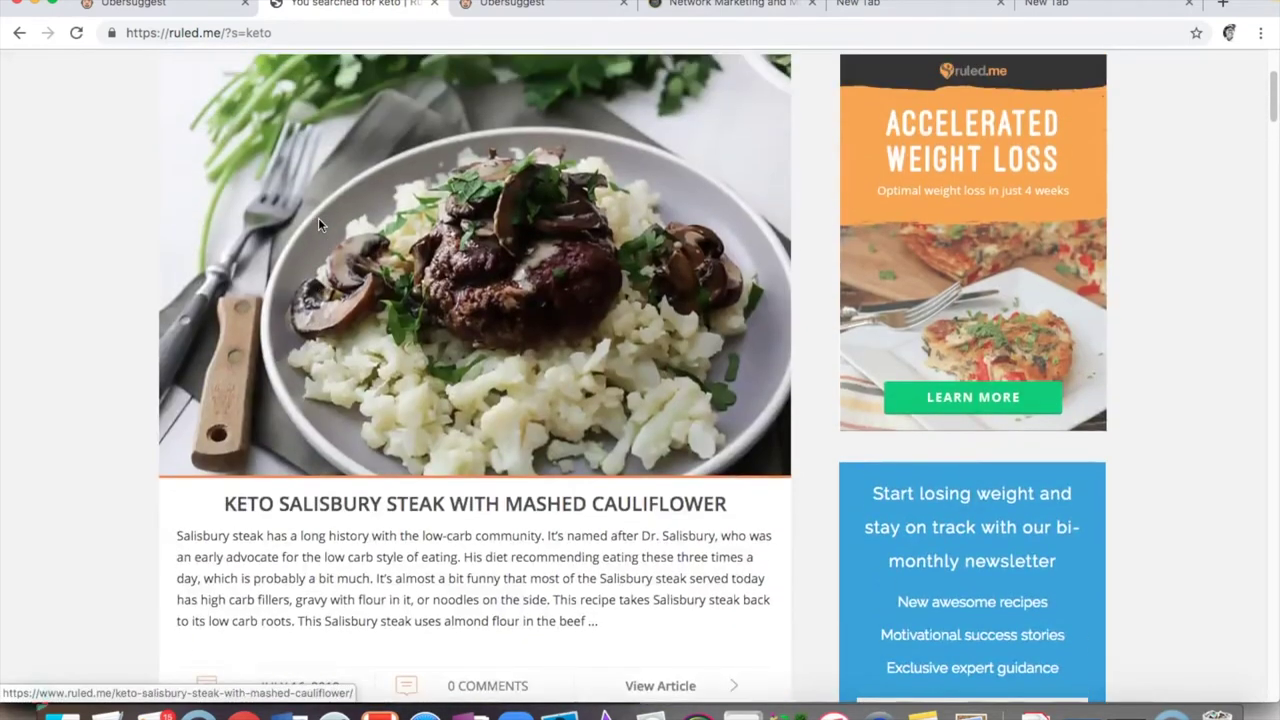
scroll(318, 219, up, 3)
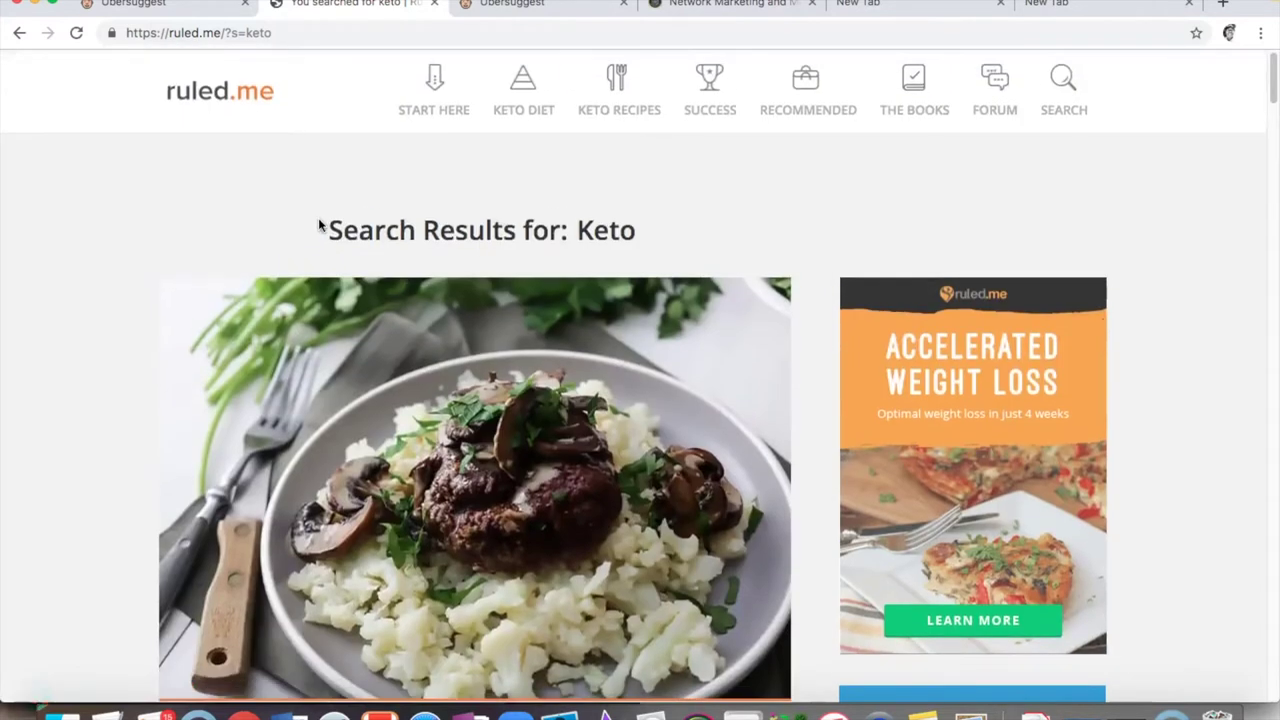
scroll(318, 224, down, 1)
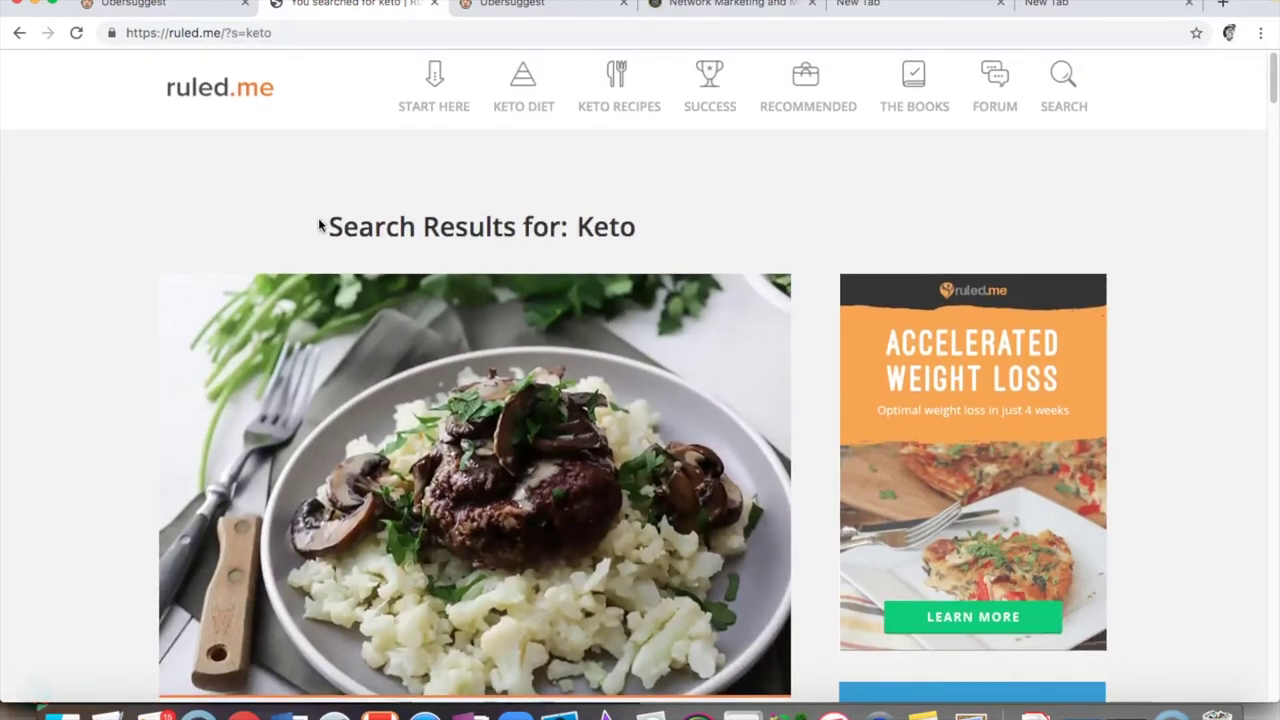
scroll(318, 224, down, 4)
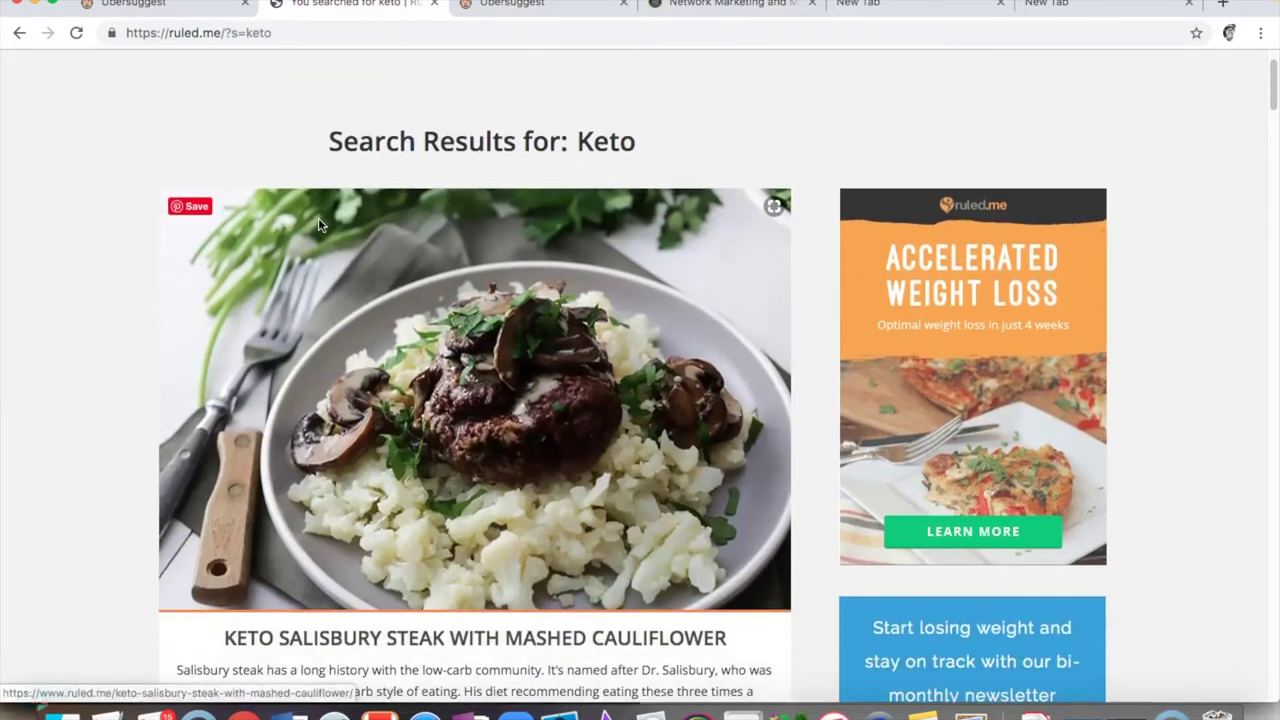
scroll(318, 224, down, 5)
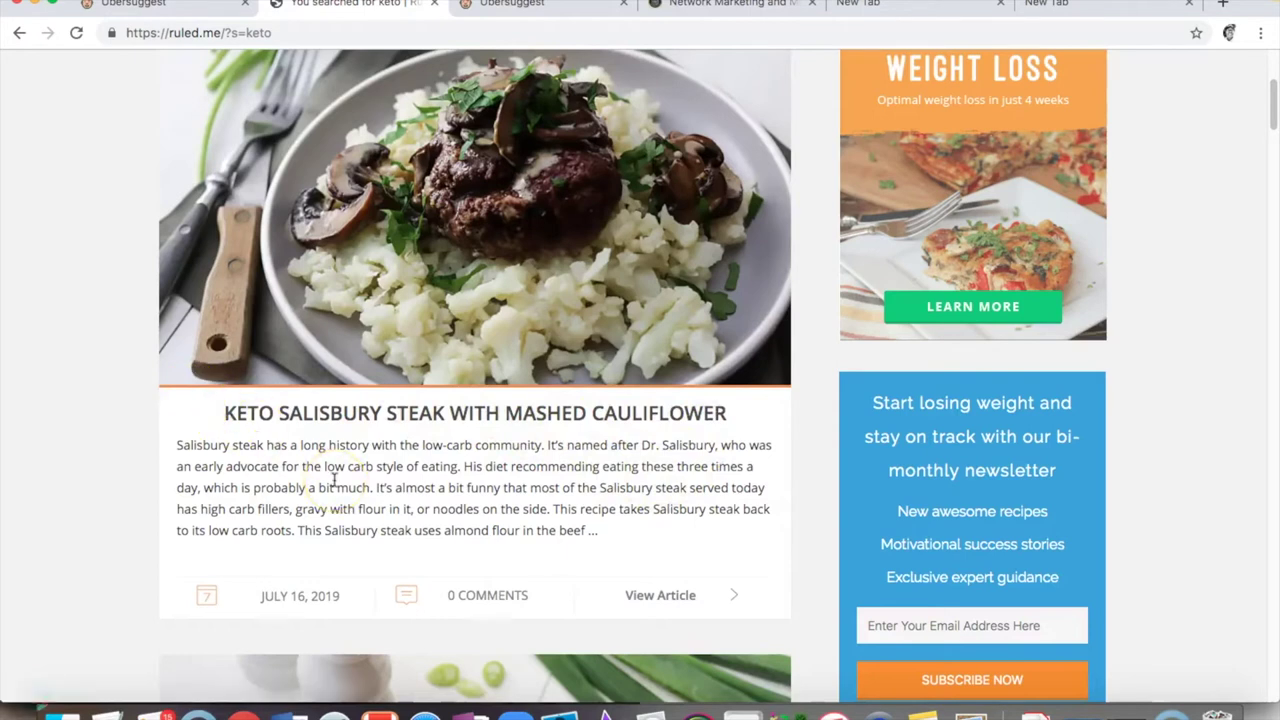
scroll(334, 480, down, 7)
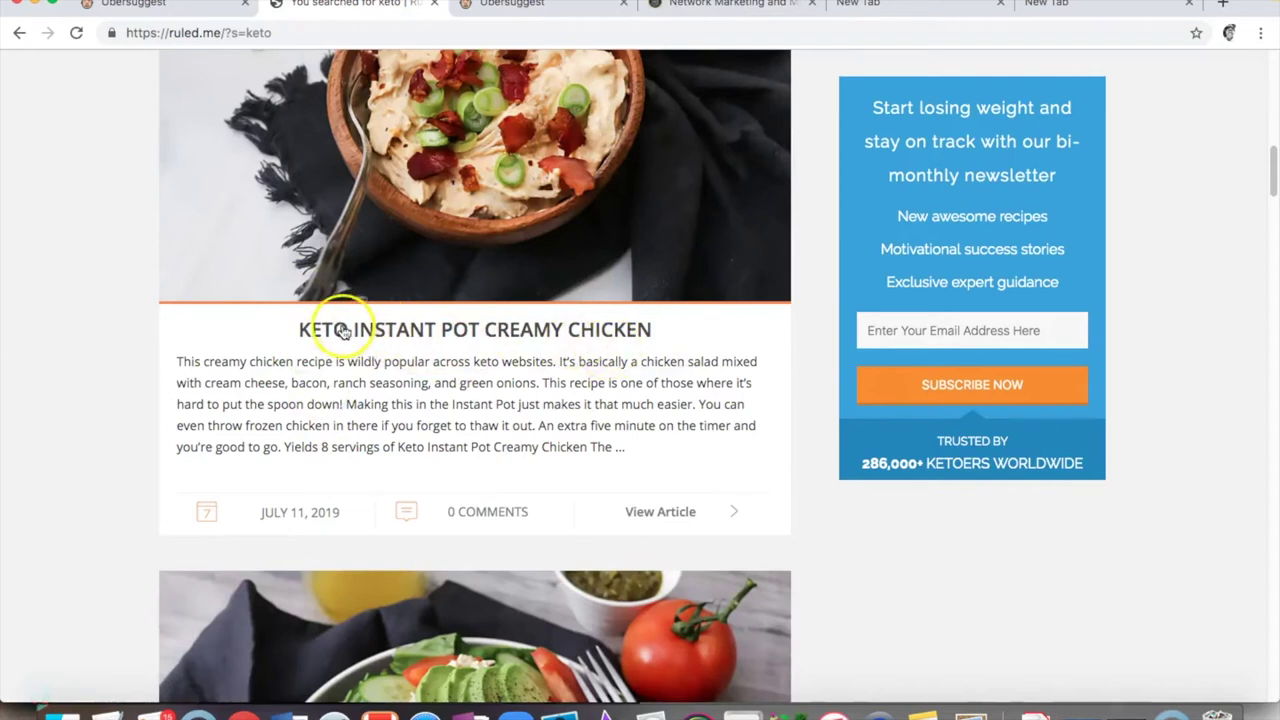
scroll(580, 337, down, 1)
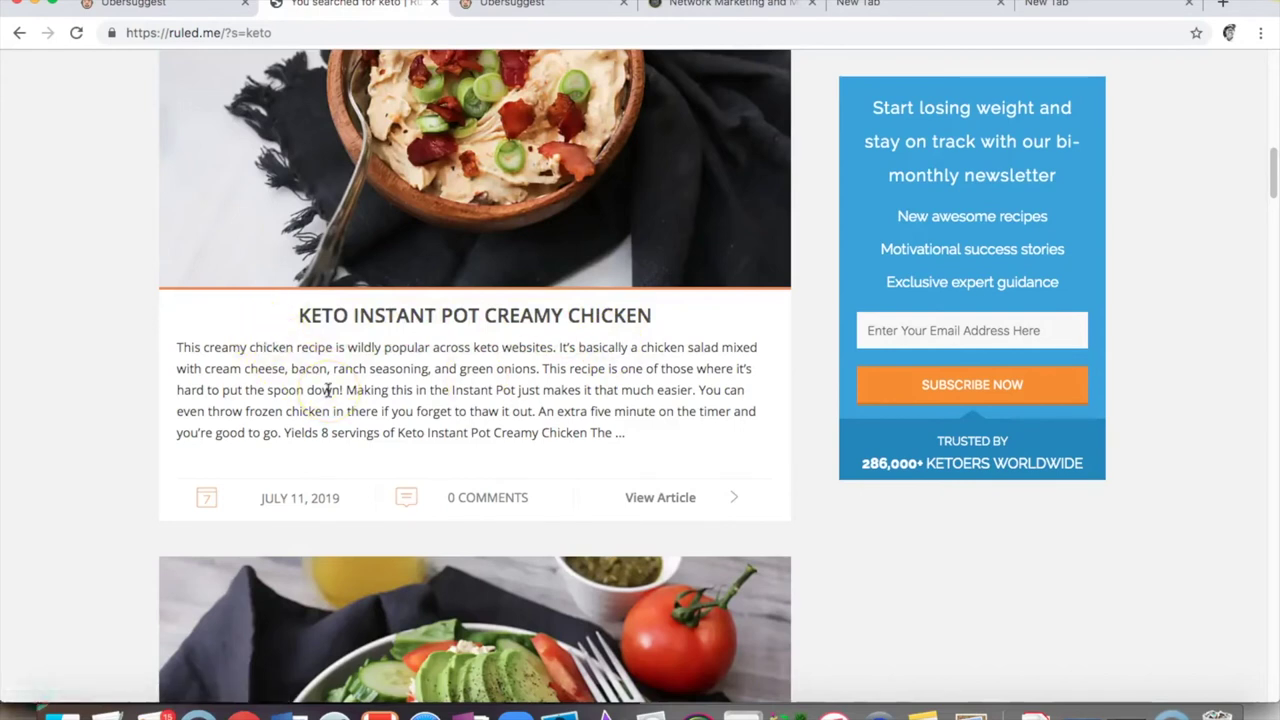
scroll(328, 390, down, 6)
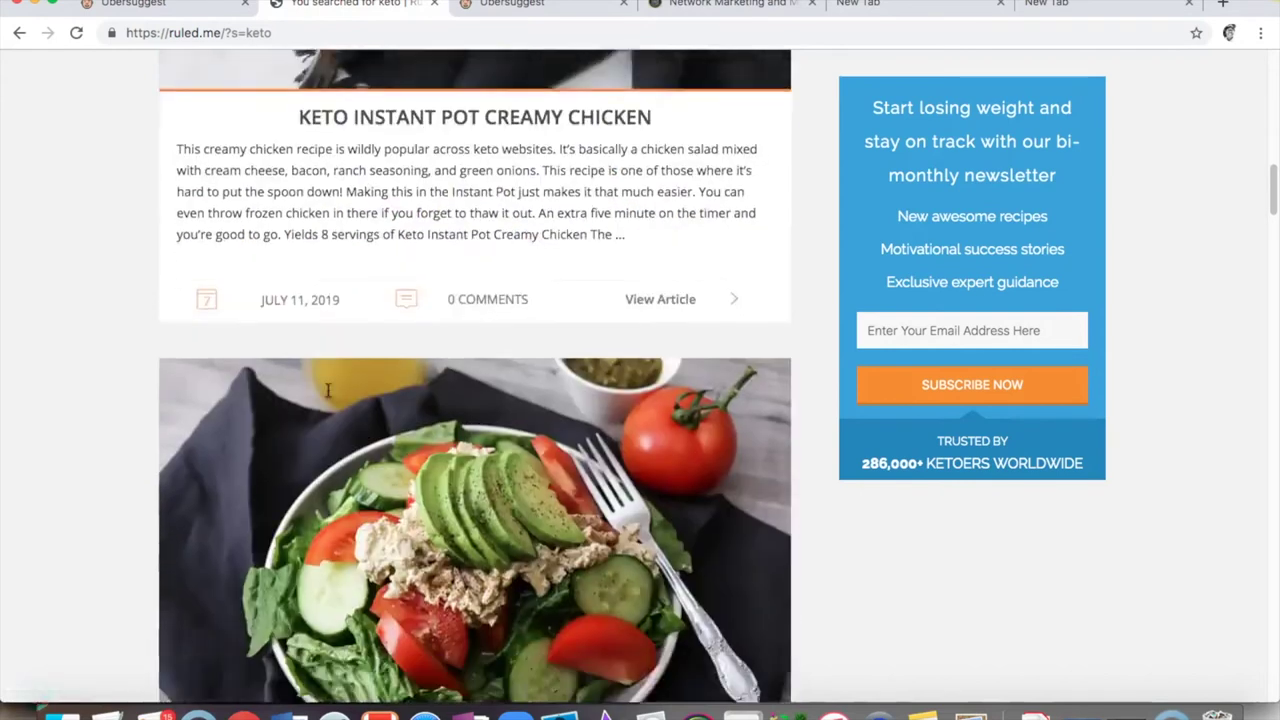
scroll(328, 390, up, 1)
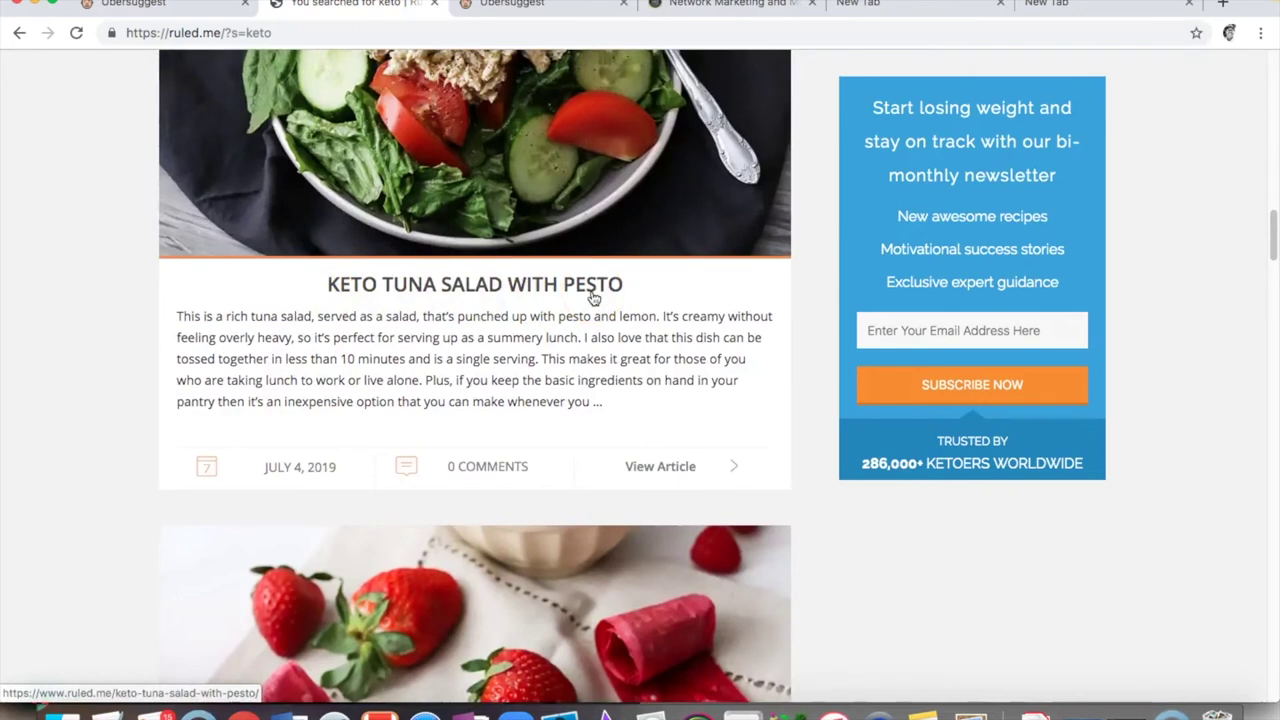
scroll(593, 298, up, 1)
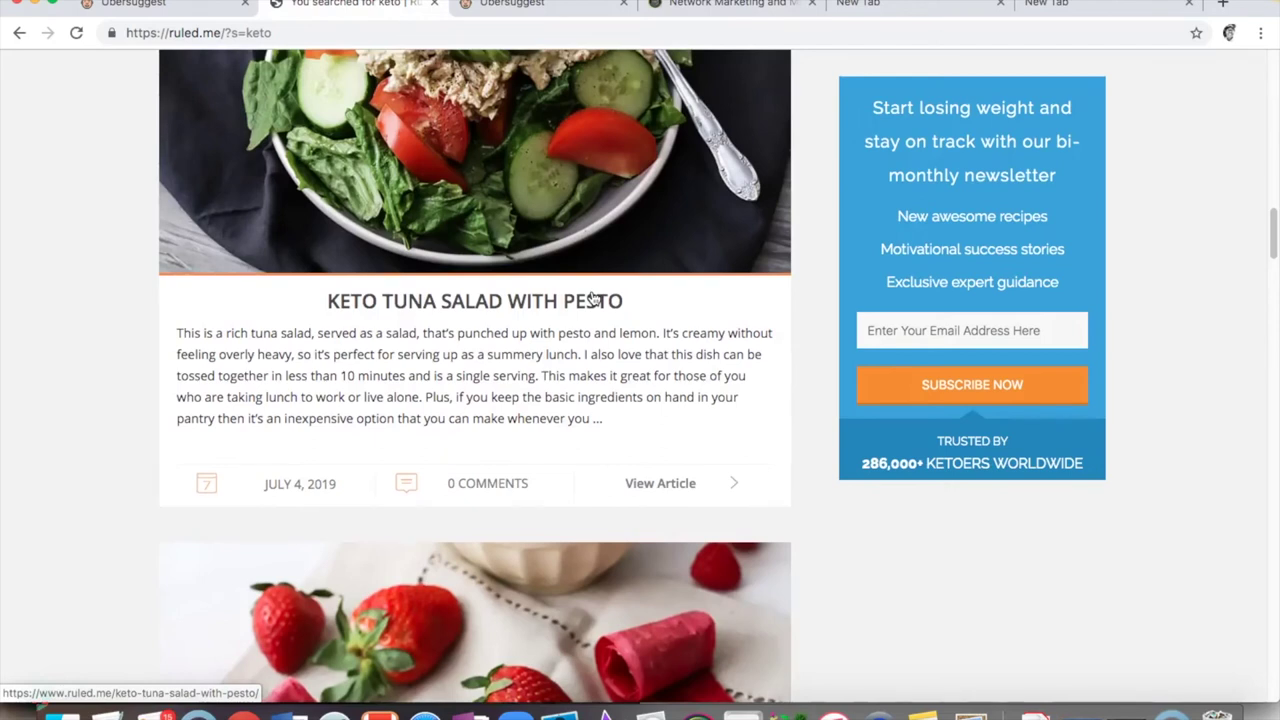
Return to the Ubersuggest keyword ideas and look further down the suggestions for "how to lose weight using keto".
click(118, 10)
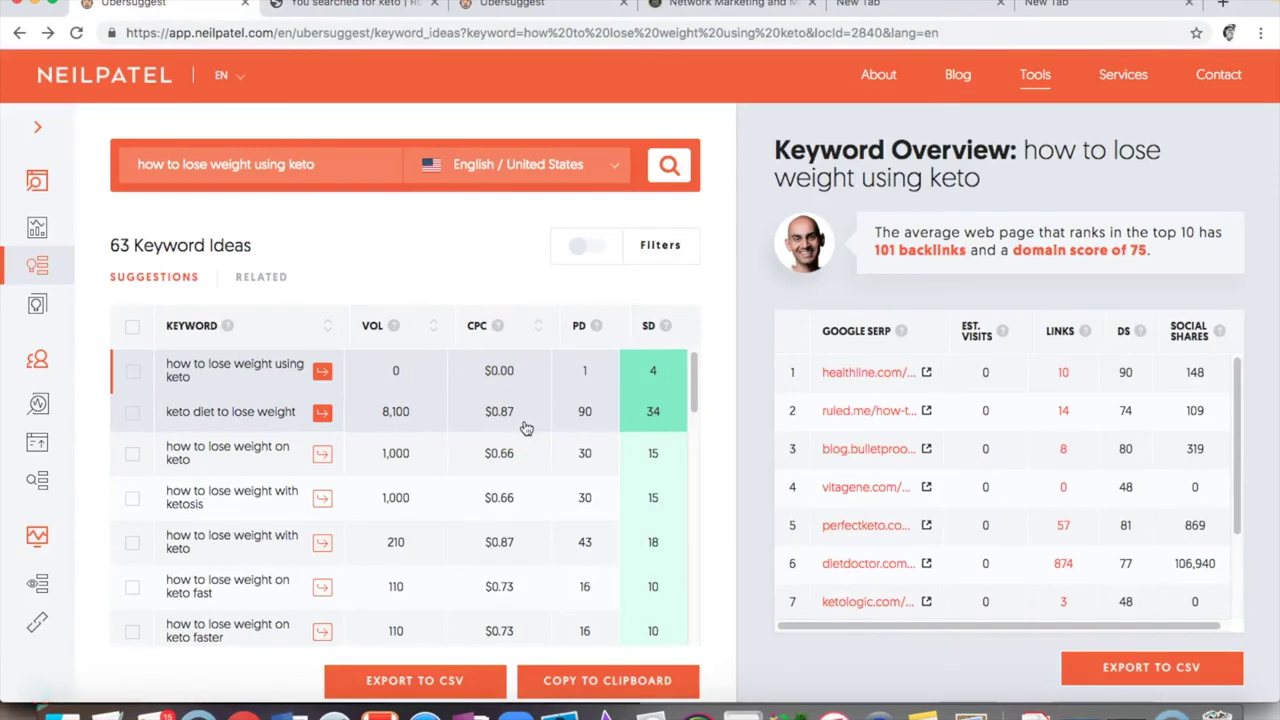
scroll(526, 428, down, 2)
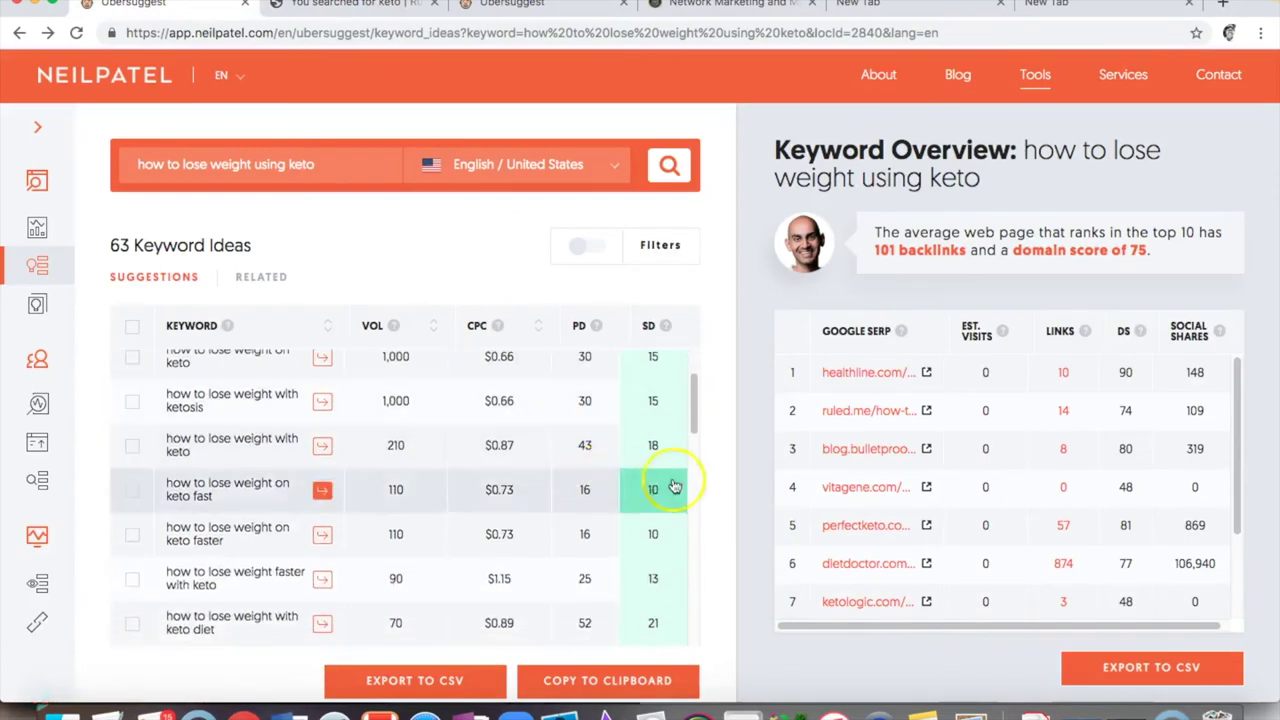